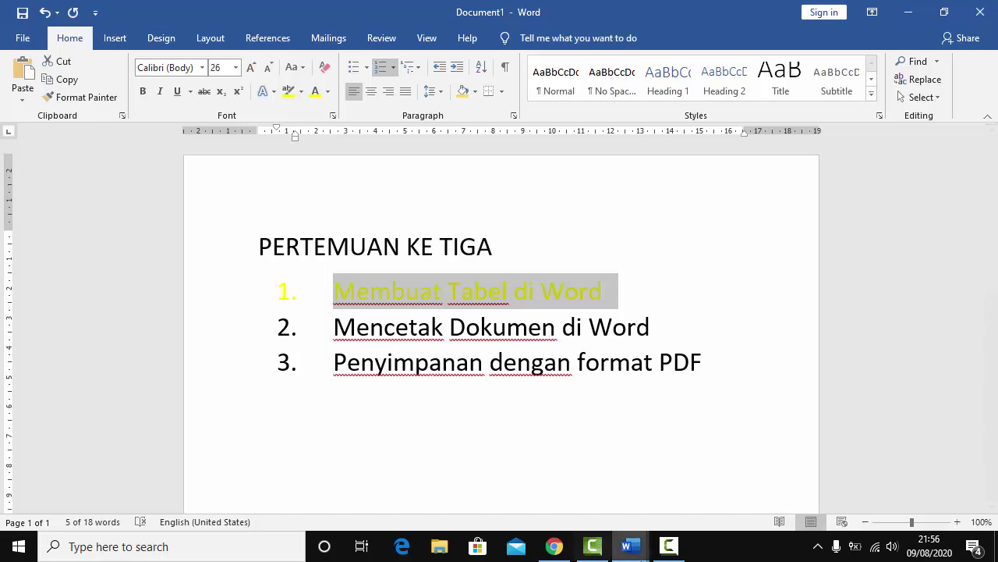
- Switch to the blank Document2 and insert a table with 5 columns and 2 rows
{"action": "left_click", "coordinate": [691, 504]}
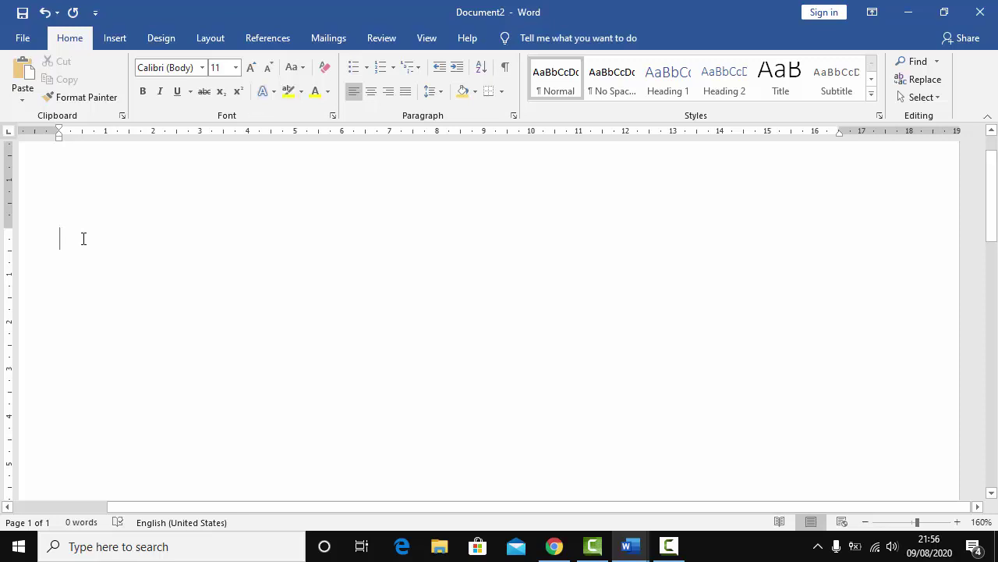
{"action": "left_click", "coordinate": [116, 41]}
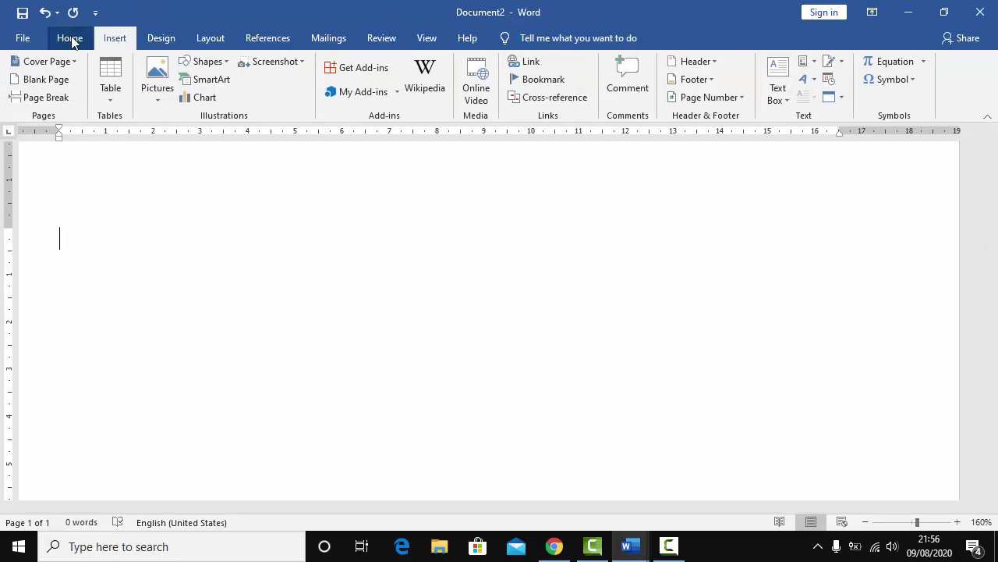
{"action": "left_click", "coordinate": [115, 109]}
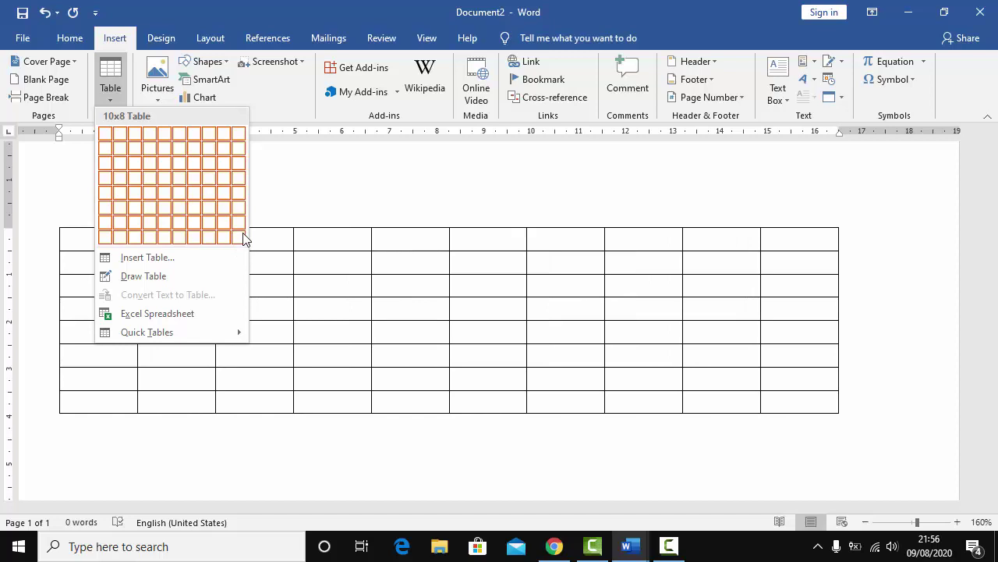
{"action": "left_click", "coordinate": [167, 262]}
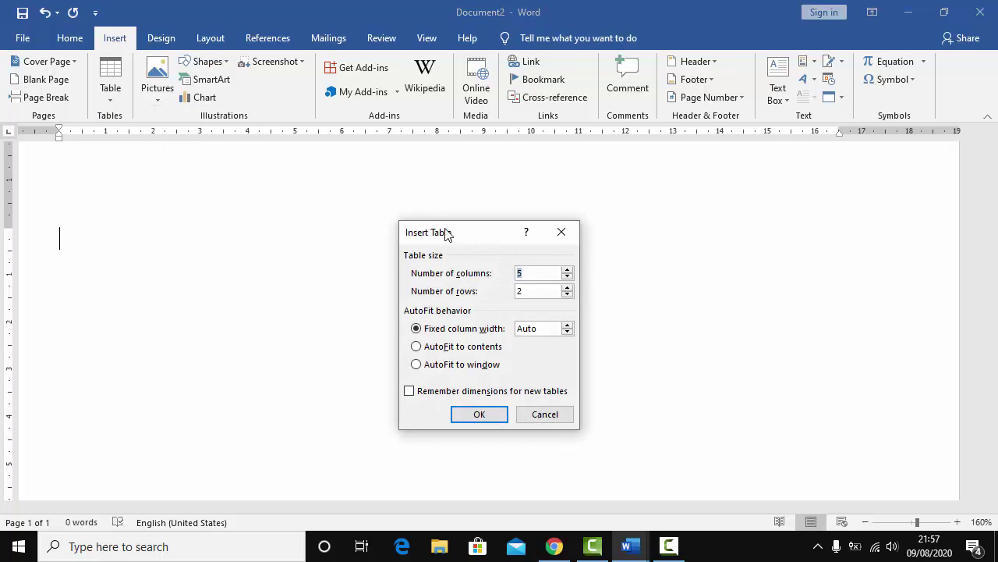
{"action": "left_click_drag", "start_coordinate": [450, 232], "coordinate": [414, 245]}
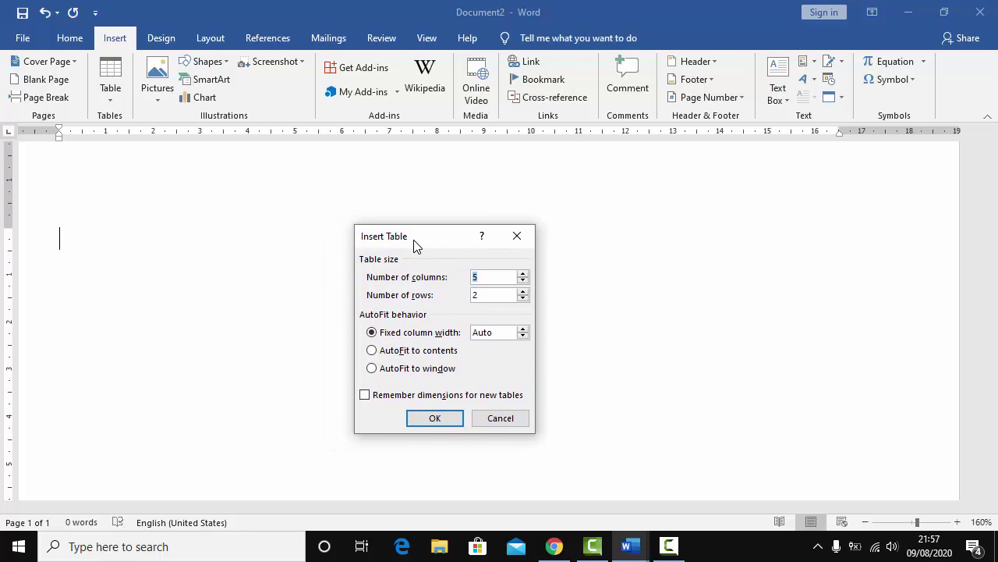
{"action": "left_click", "coordinate": [484, 278]}
{"action": "left_click", "coordinate": [439, 418]}
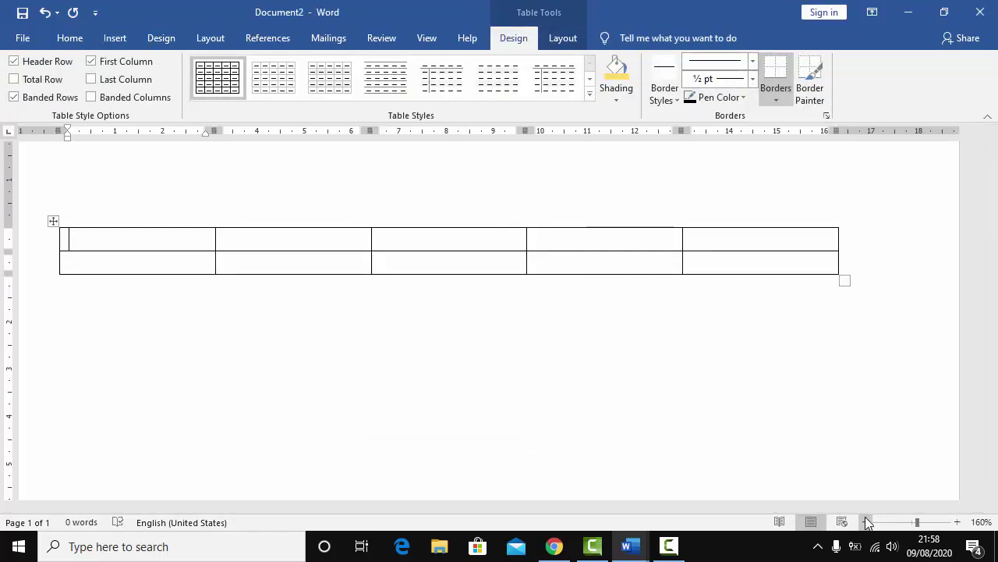
- Look through the table style gallery and the border style choices available for the new table
{"action": "left_click_drag", "start_coordinate": [804, 508], "coordinate": [623, 519]}
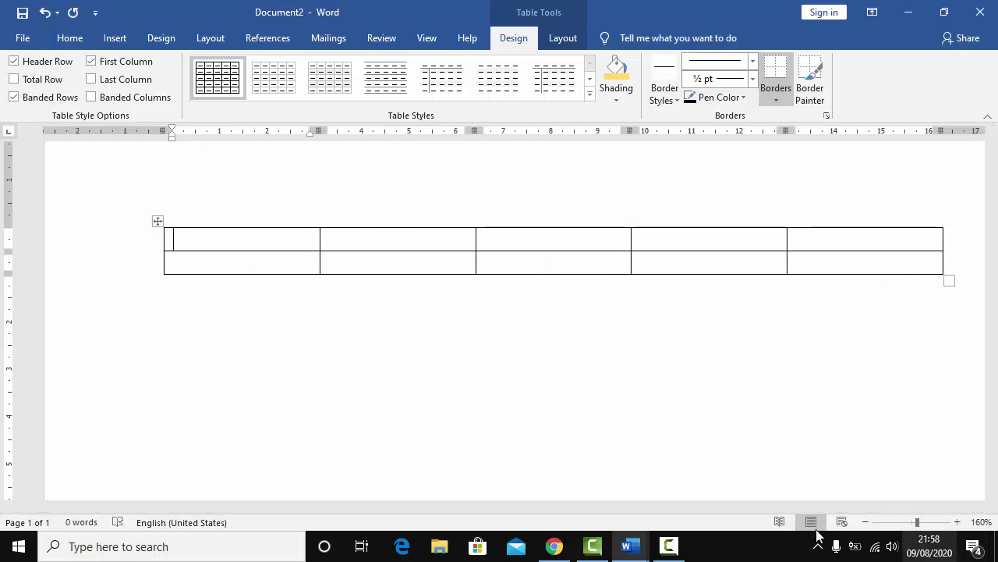
{"action": "left_click", "coordinate": [866, 522]}
{"action": "left_click", "coordinate": [866, 522]}
{"action": "left_click", "coordinate": [865, 522]}
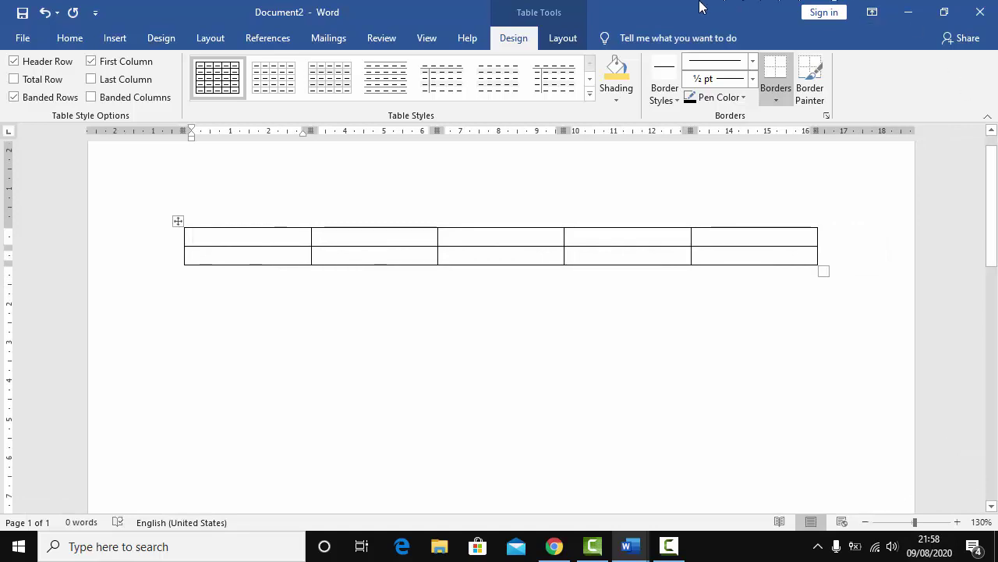
{"action": "left_click", "coordinate": [591, 94]}
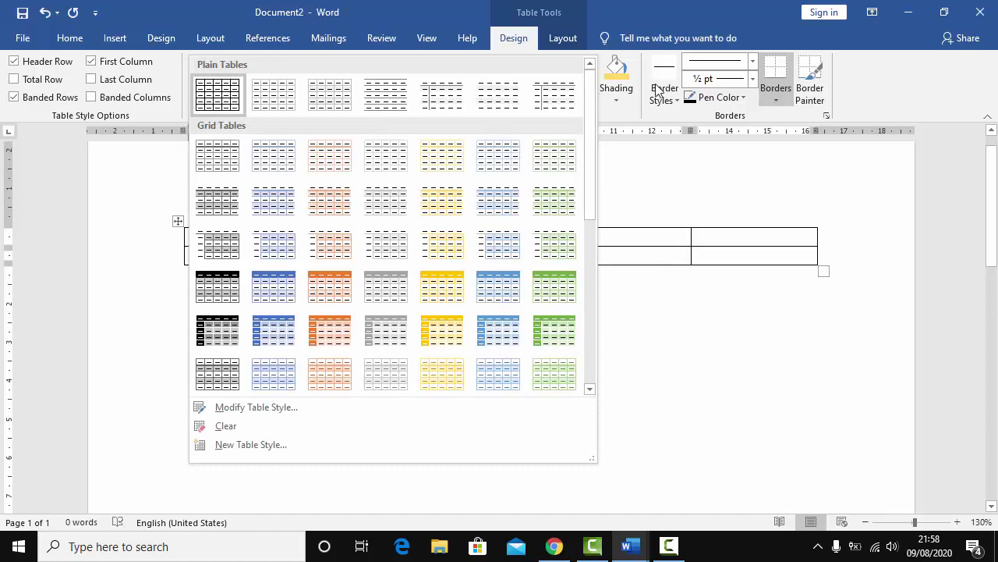
{"action": "left_click", "coordinate": [674, 99]}
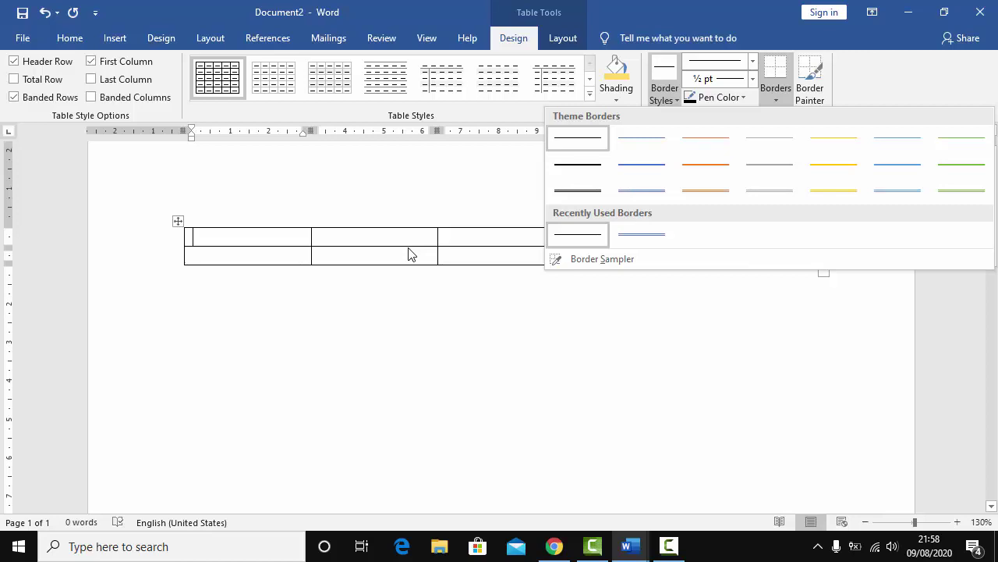
{"action": "left_click", "coordinate": [419, 187]}
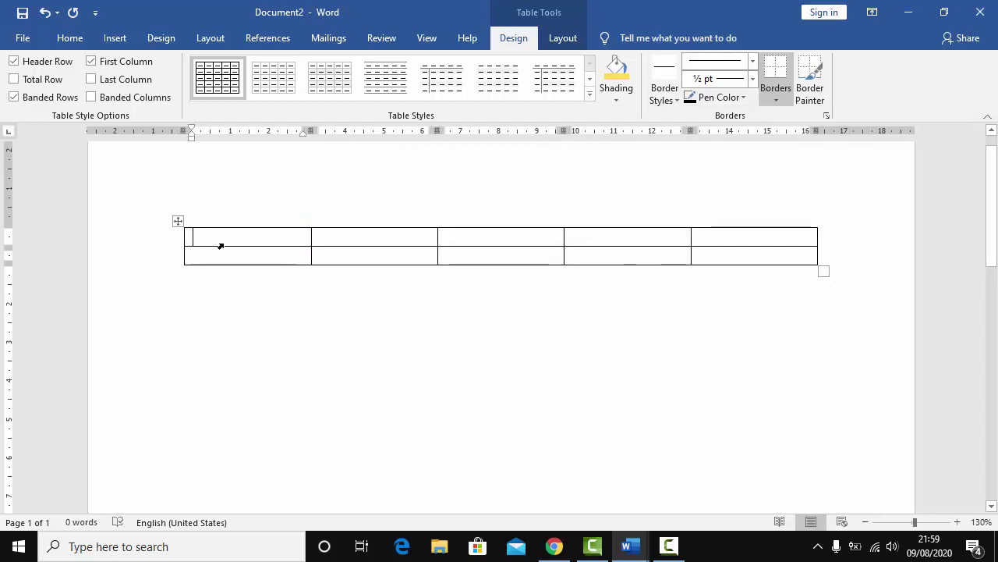
- Shade all cells in the table's first row with the standard purple color
{"action": "mouse_move", "coordinate": [219, 245]}
{"action": "left_mouse_down"}
{"action": "mouse_move", "coordinate": [348, 232]}
{"action": "mouse_move", "coordinate": [635, 247]}
{"action": "mouse_move", "coordinate": [756, 231]}
{"action": "left_mouse_up"}
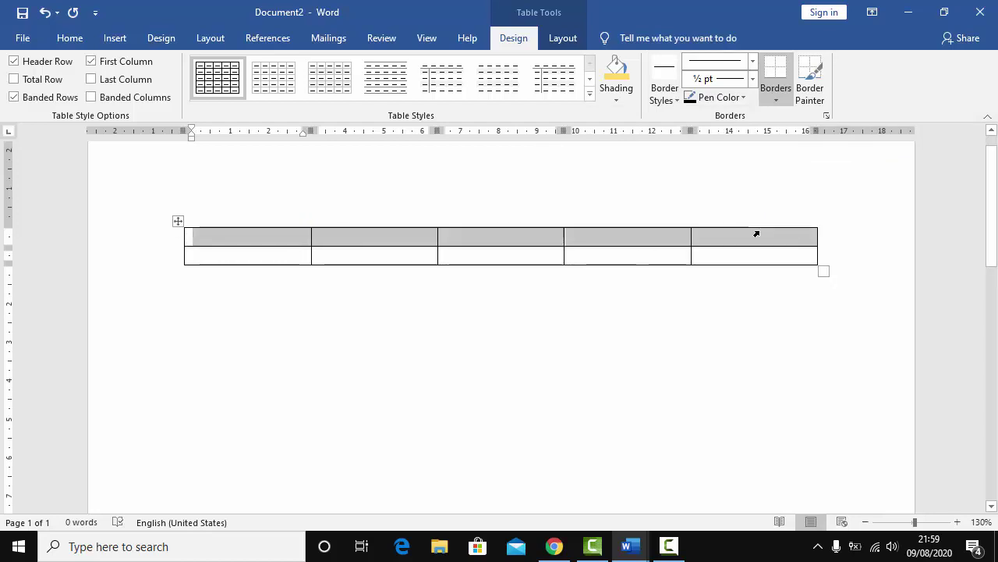
{"action": "left_click", "coordinate": [615, 98]}
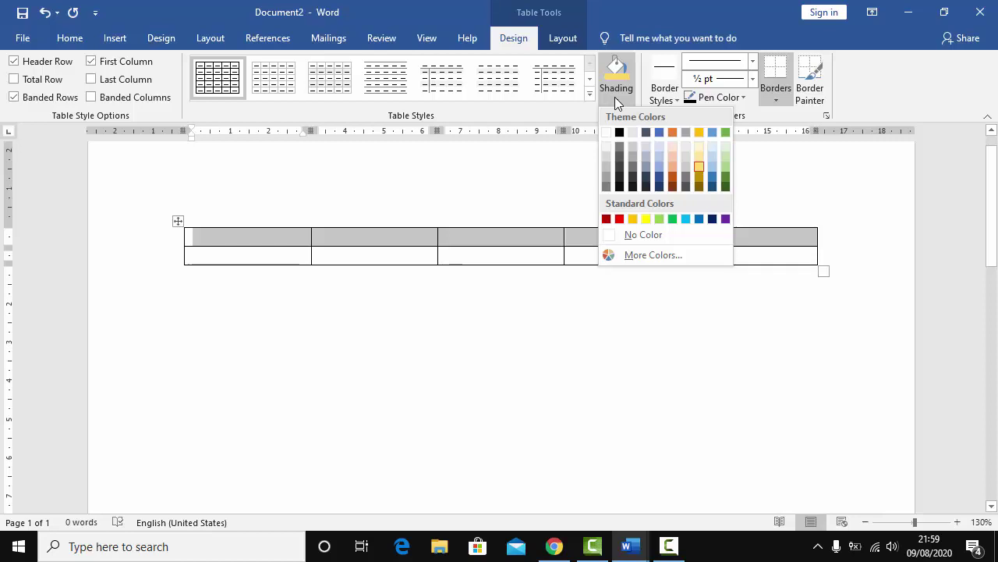
{"action": "left_click", "coordinate": [724, 220]}
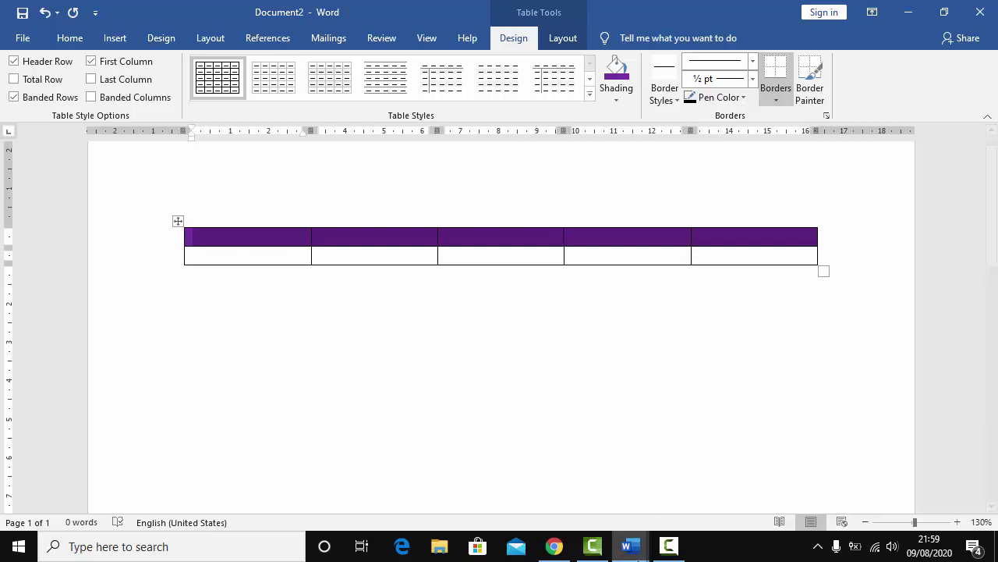
- Switch to Document1 and set the font color of the list item "Mencetak Dokumen di Word" to light blue
{"action": "mouse_move", "coordinate": [630, 546]}
{"action": "left_click", "coordinate": [540, 518]}
{"action": "triple_click", "coordinate": [591, 300]}
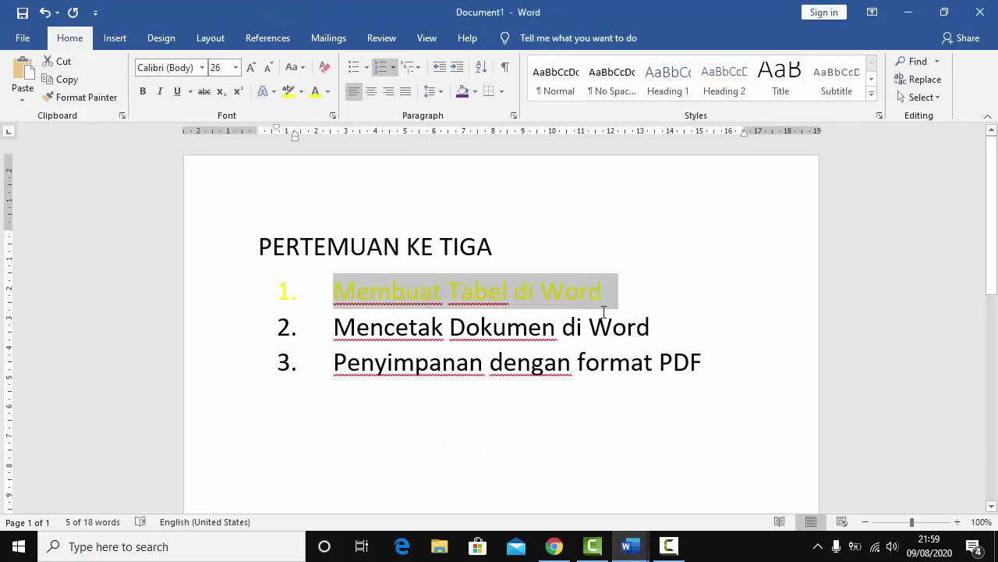
{"action": "left_click_drag", "start_coordinate": [672, 324], "coordinate": [326, 327]}
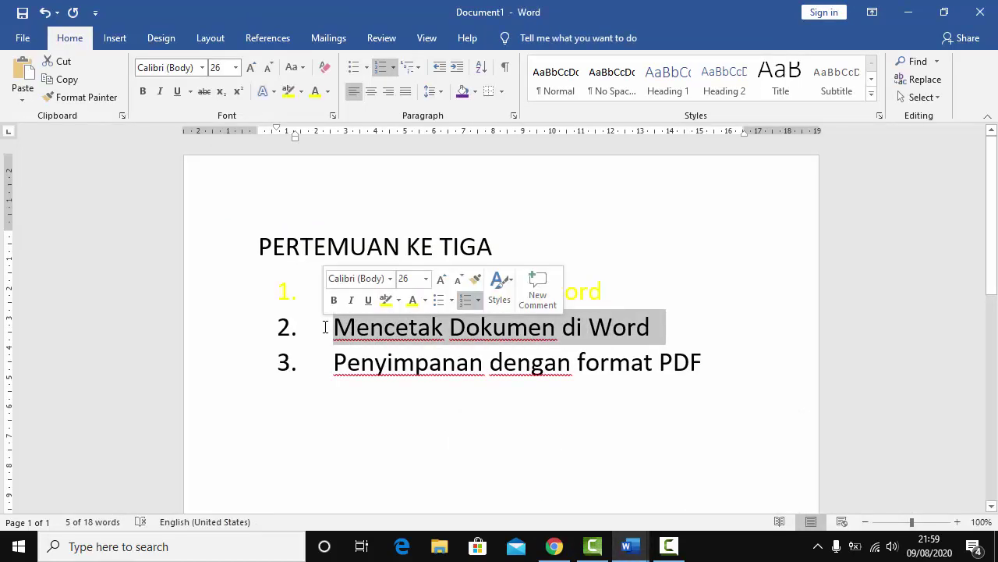
{"action": "left_click", "coordinate": [330, 92]}
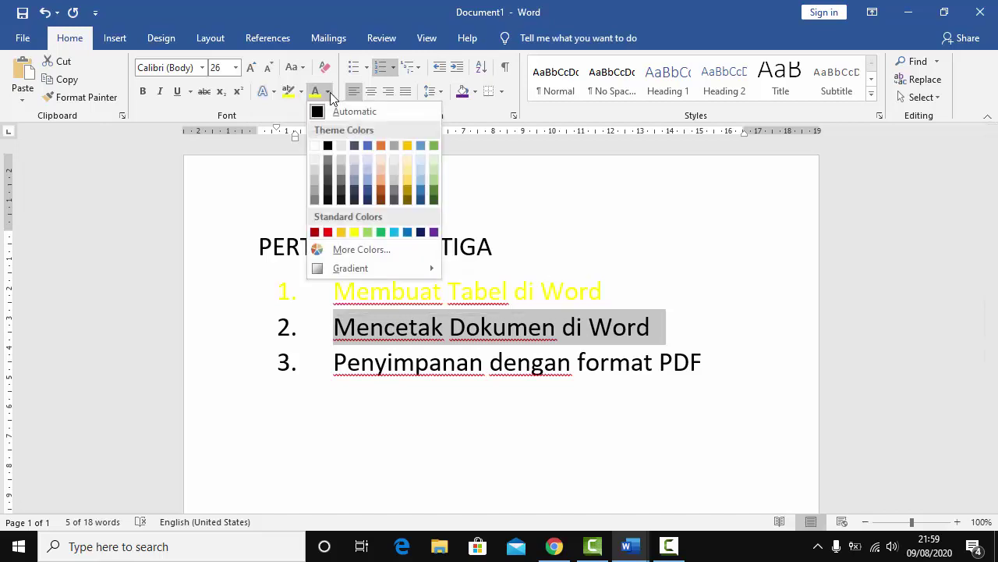
{"action": "left_click", "coordinate": [393, 232]}
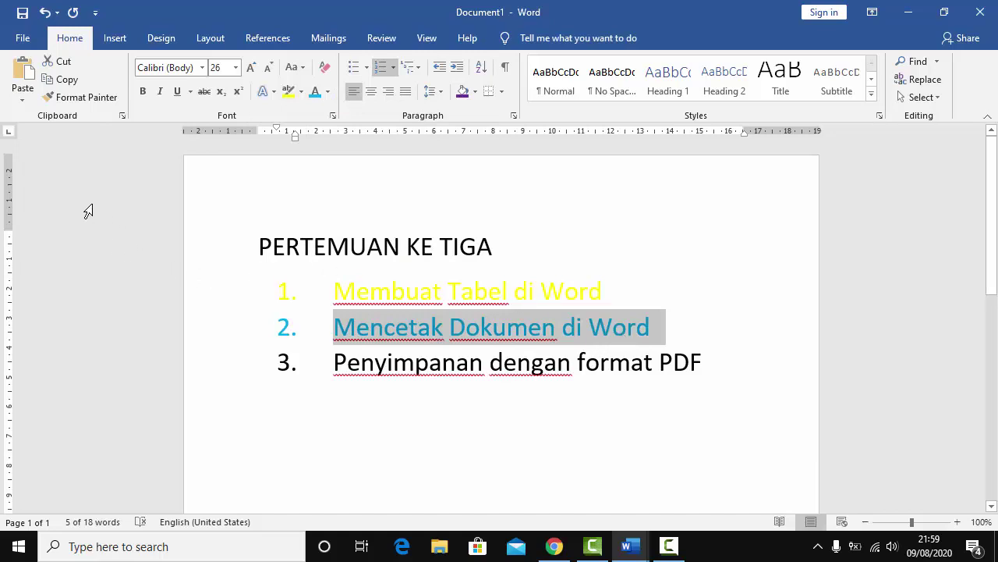
- Open the document's print settings and try out the copy count and the list of available printers
{"action": "left_click", "coordinate": [19, 39]}
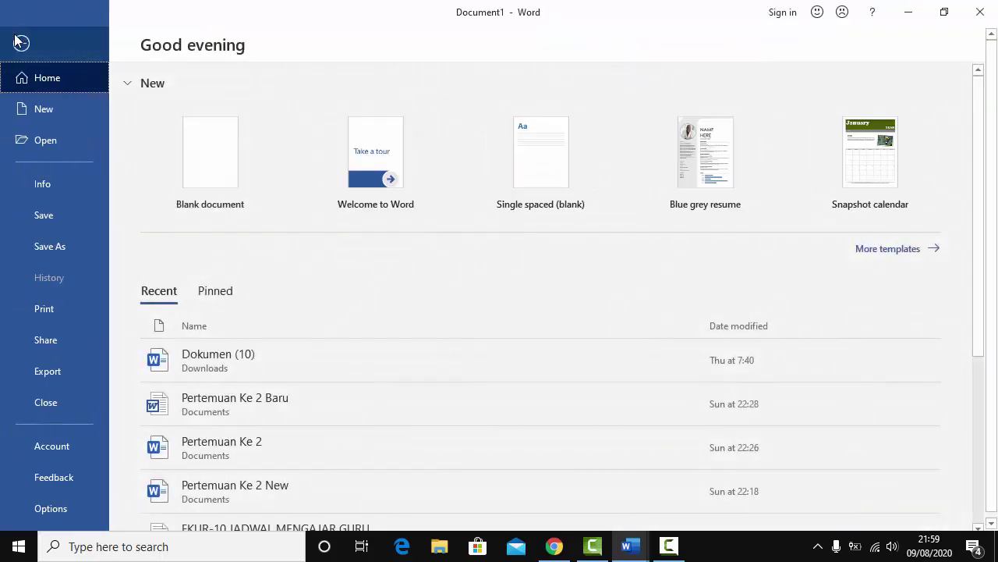
{"action": "left_click", "coordinate": [47, 312]}
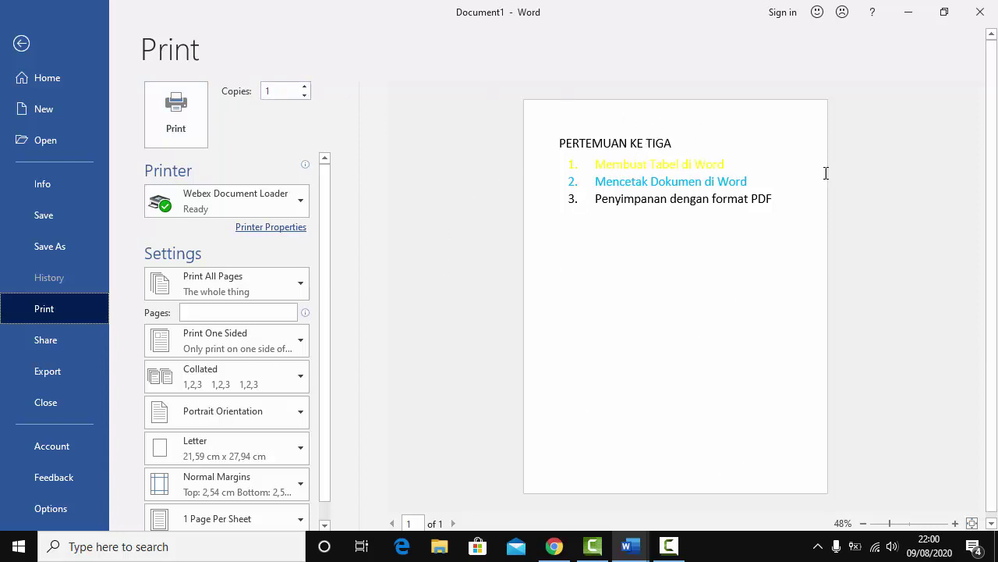
{"action": "left_click", "coordinate": [304, 86]}
{"action": "left_click", "coordinate": [305, 87]}
{"action": "left_click", "coordinate": [303, 96]}
{"action": "left_click", "coordinate": [303, 96]}
{"action": "left_click", "coordinate": [299, 201]}
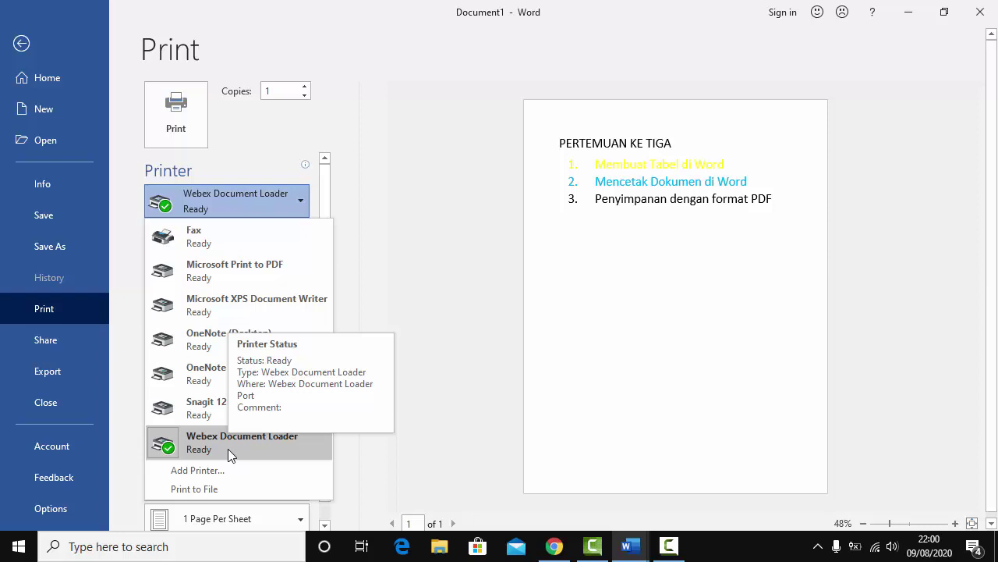
{"action": "left_click", "coordinate": [515, 178]}
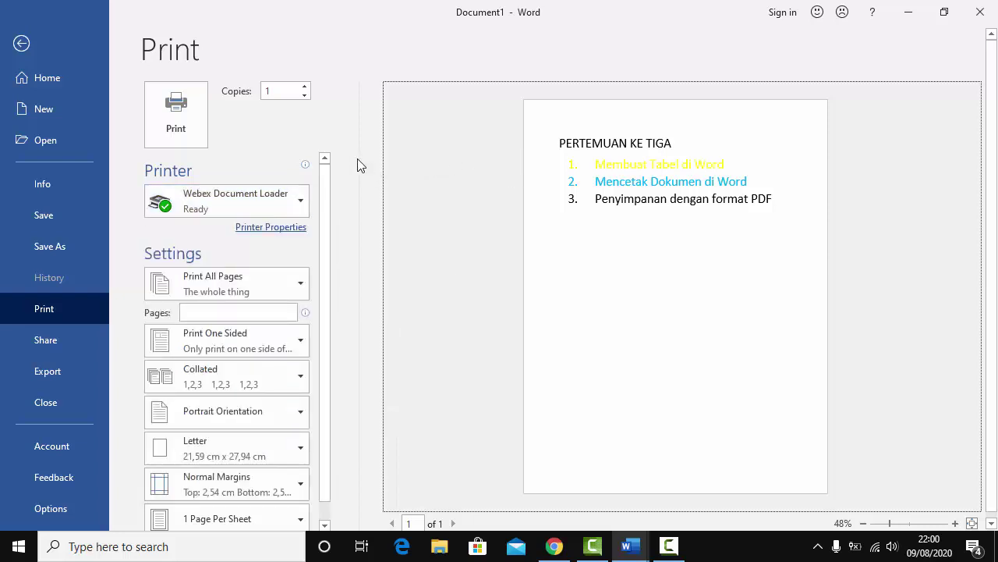
- In the Webex Document Loader printer properties, check the paper source options and set Landscape orientation with 6 pages per sheet
{"action": "left_click", "coordinate": [268, 231]}
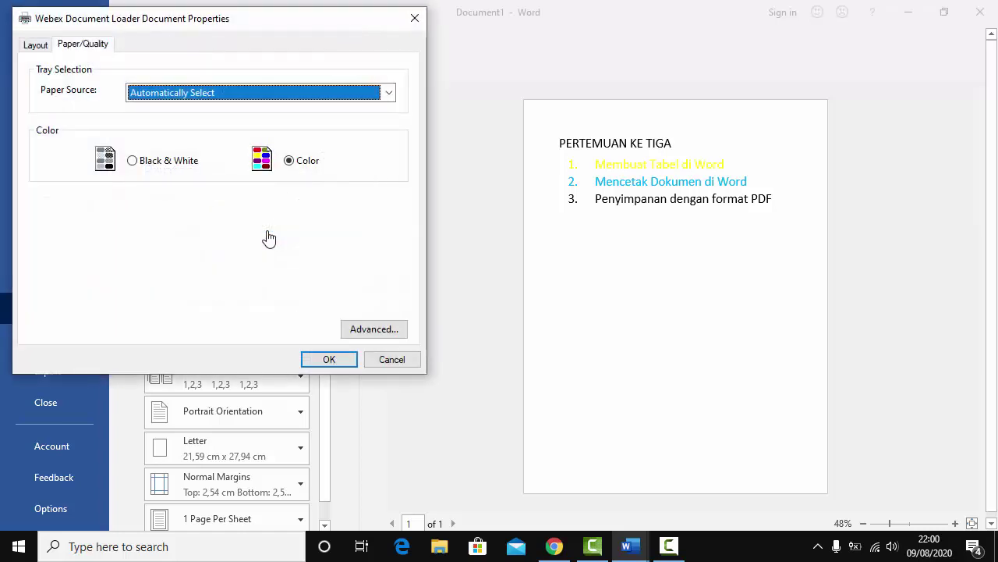
{"action": "left_click", "coordinate": [93, 50]}
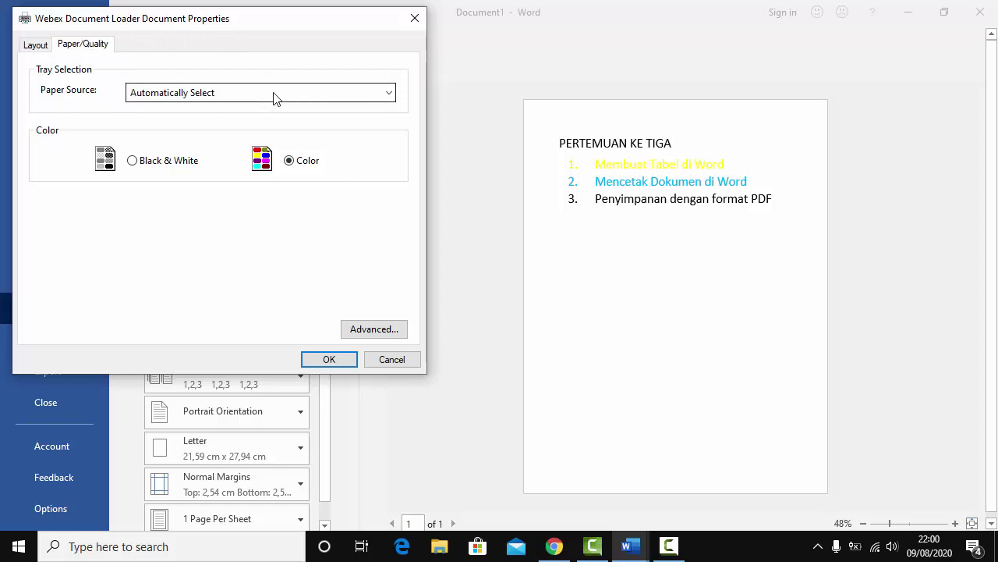
{"action": "left_click", "coordinate": [382, 100]}
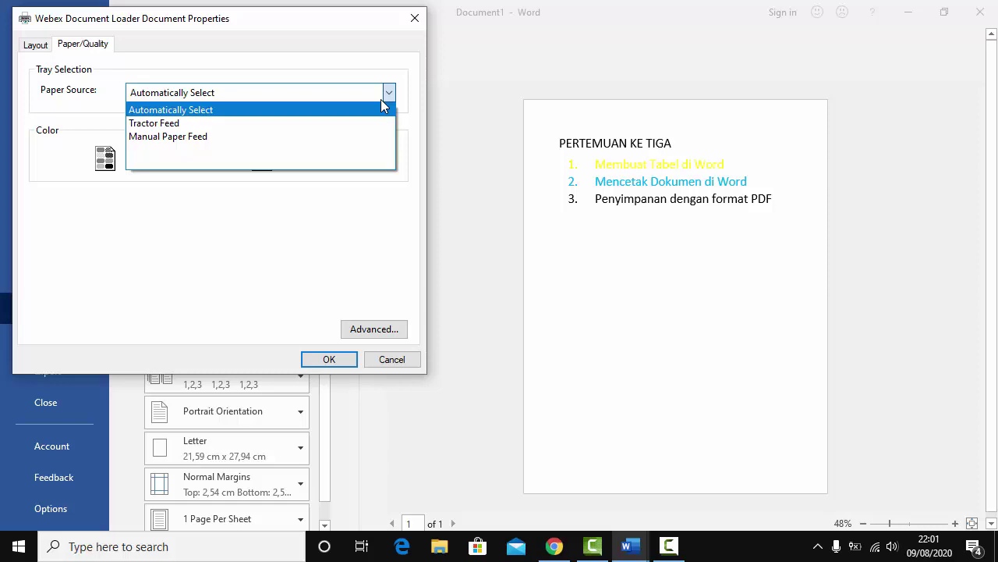
{"action": "left_click", "coordinate": [348, 213]}
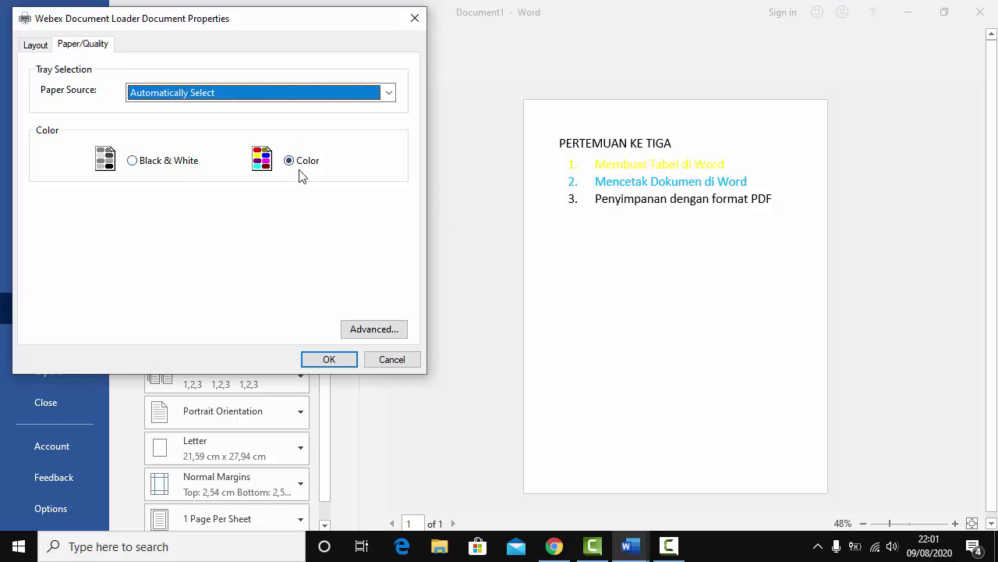
{"action": "left_click", "coordinate": [35, 47]}
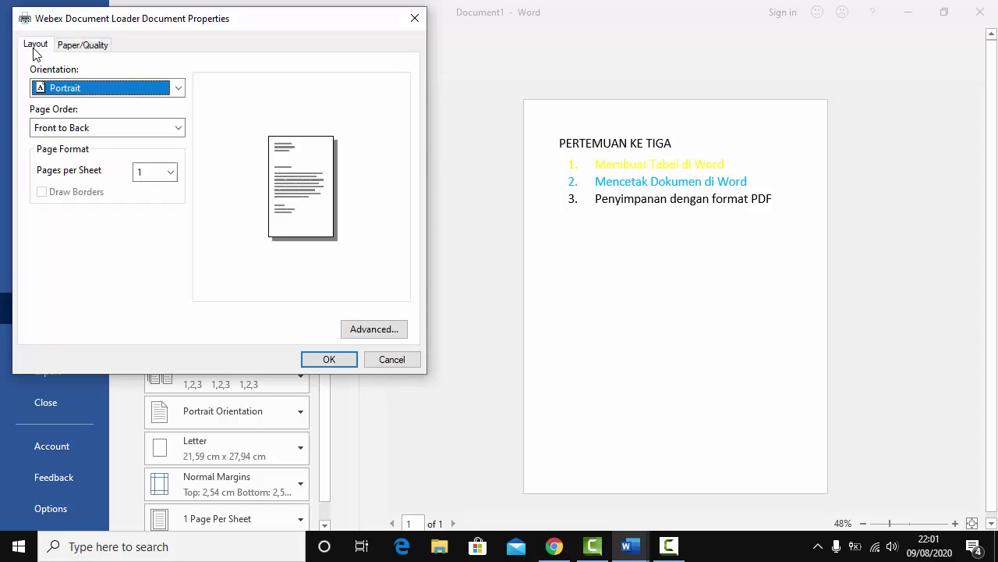
{"action": "left_click", "coordinate": [179, 88]}
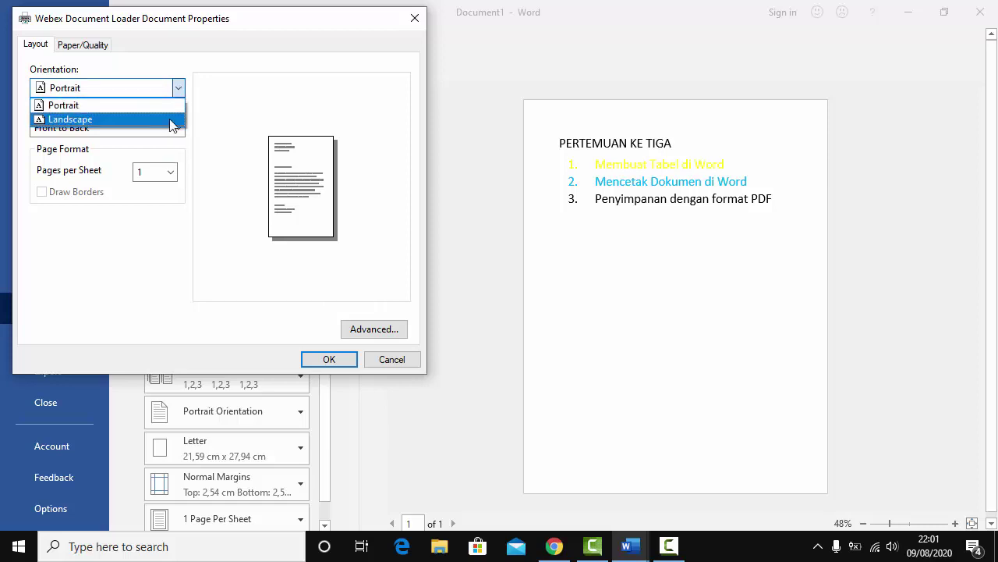
{"action": "left_click", "coordinate": [173, 119]}
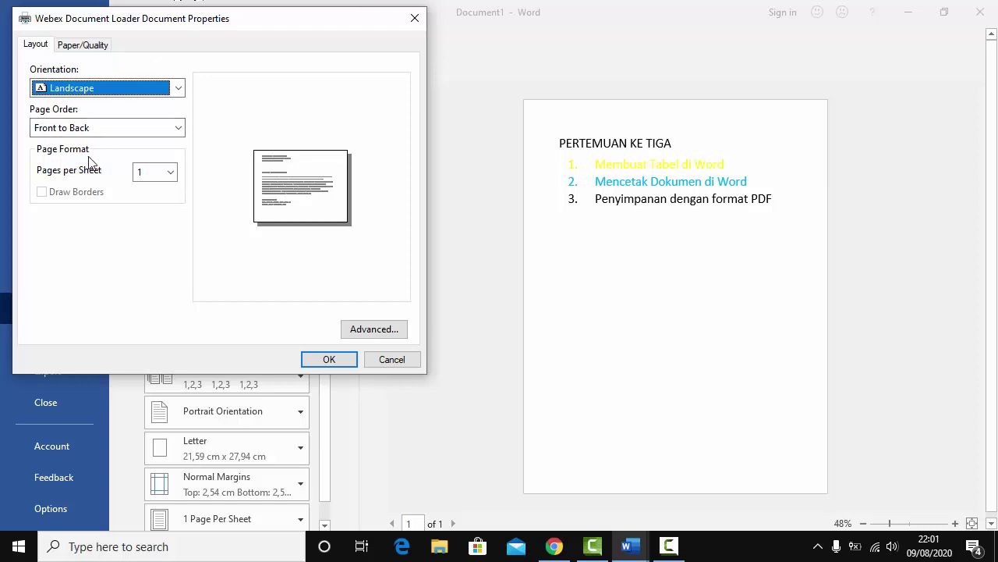
{"action": "left_click", "coordinate": [171, 175]}
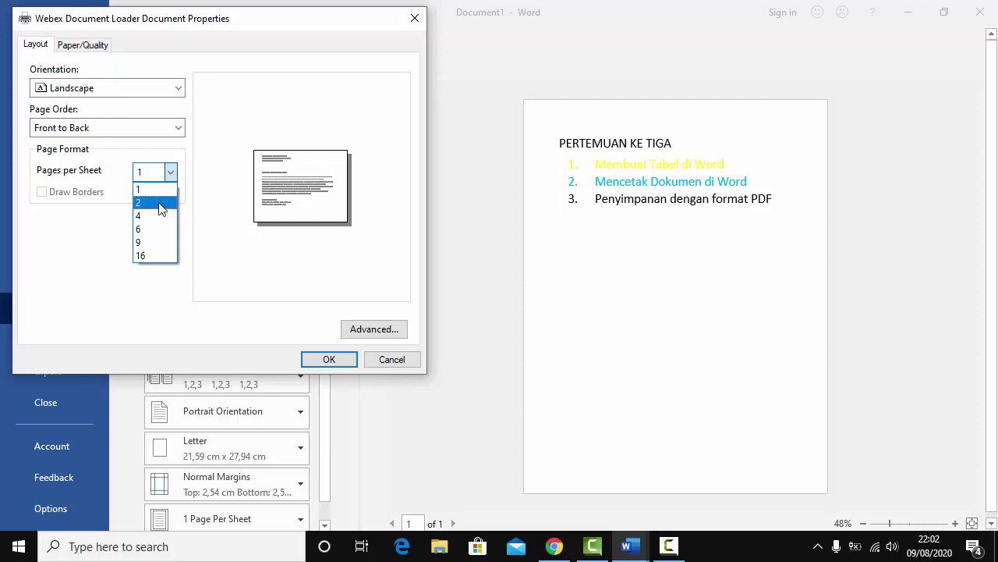
{"action": "left_click", "coordinate": [156, 228]}
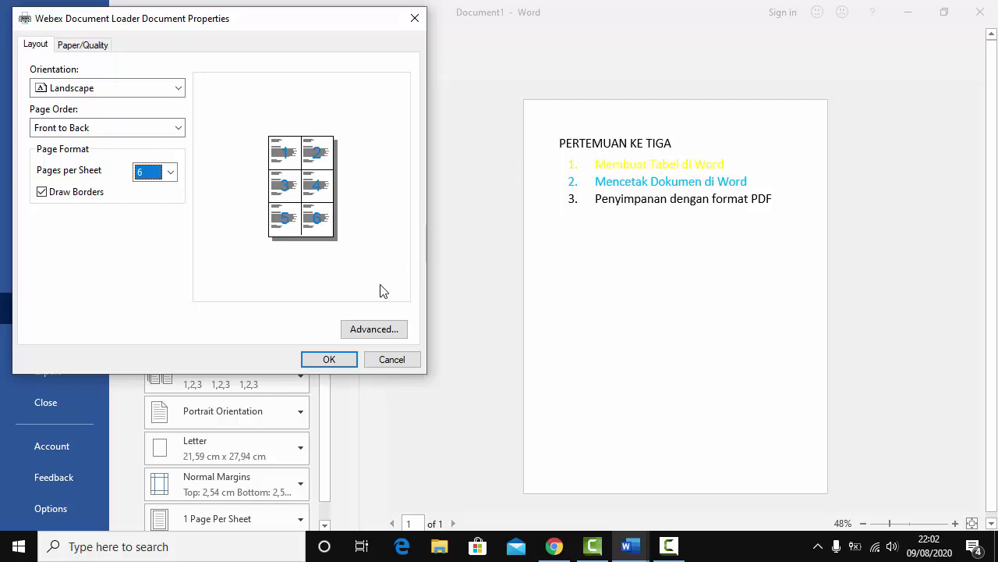
{"action": "left_click", "coordinate": [329, 359]}
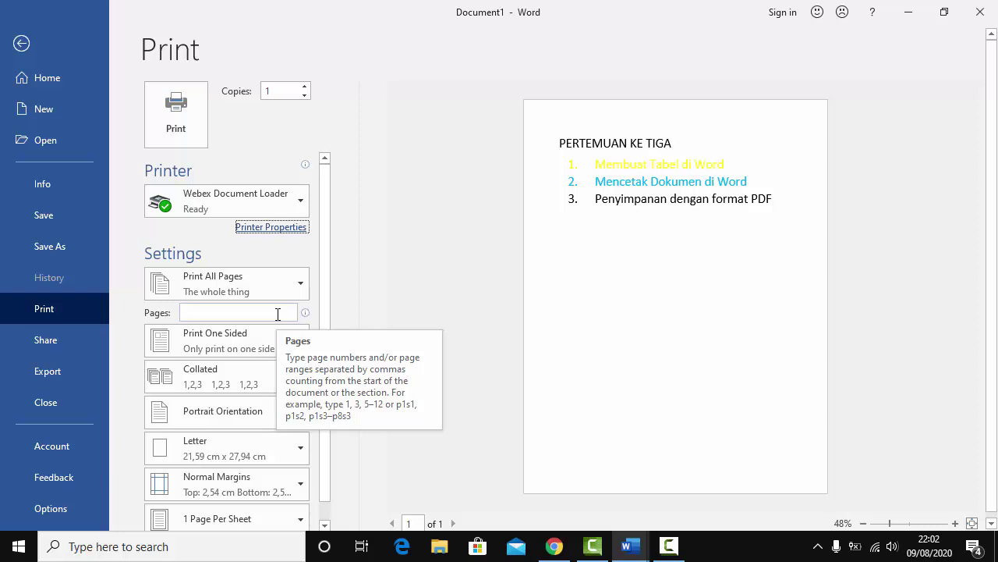
- Try 1-50 as the custom page range to print and clear it again
{"action": "left_click", "coordinate": [277, 313]}
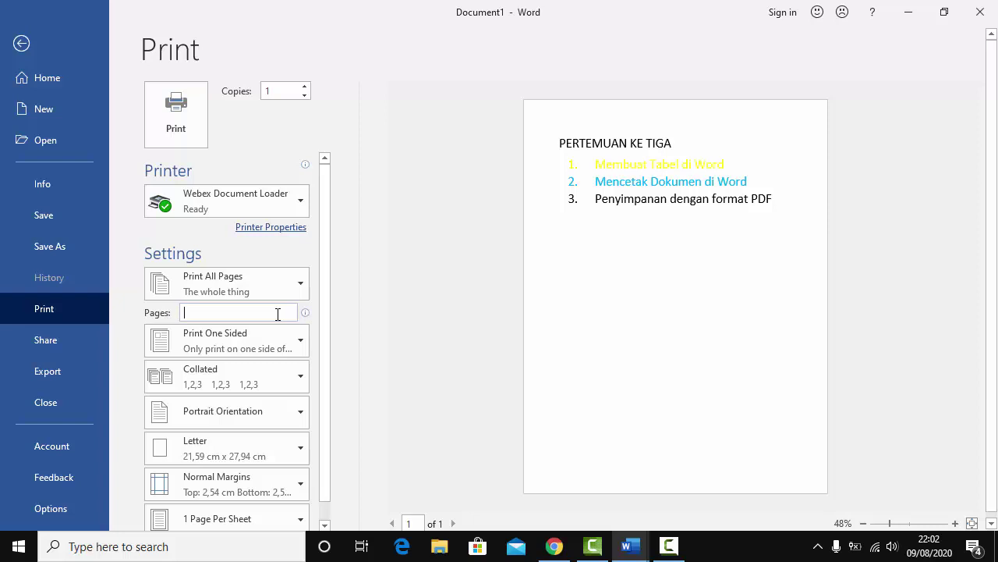
{"action": "type", "text": "1-50"}
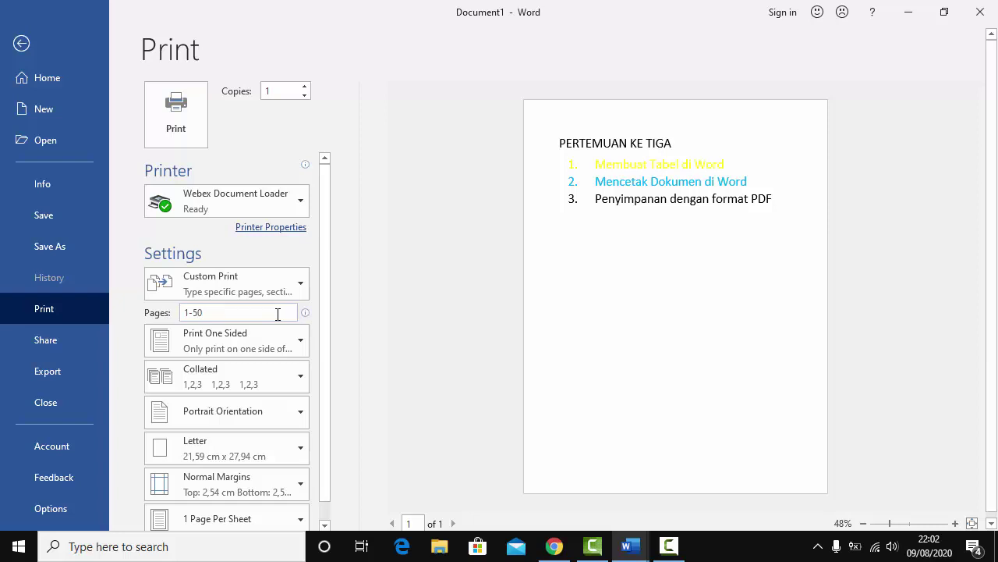
{"action": "key", "text": "BackSpace"}
{"action": "key", "text": "BackSpace"}
{"action": "key", "text": "BackSpace"}
{"action": "key", "text": "BackSpace"}
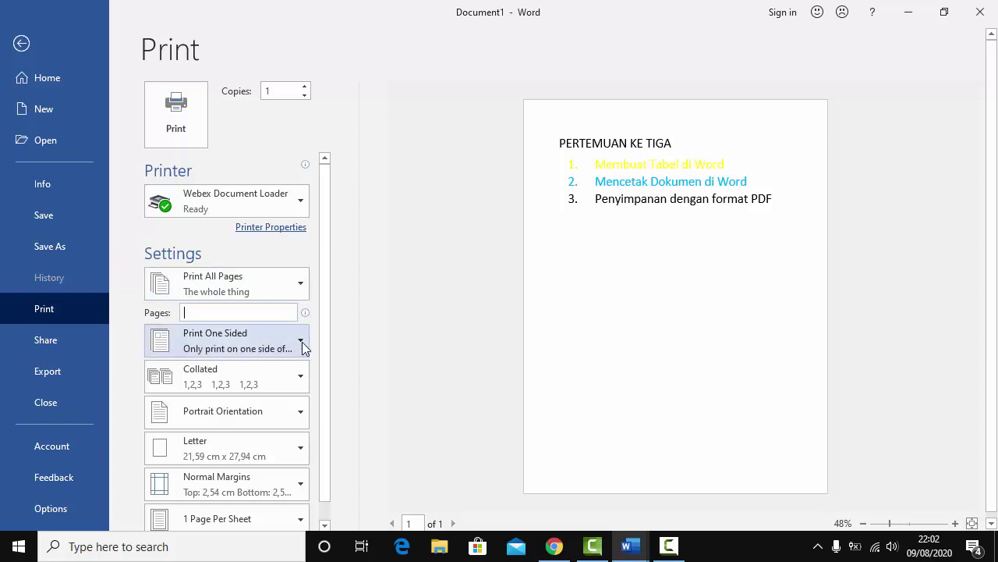
- Check the available one-sided and two-sided printing options and the collation options in the print settings
{"action": "left_click", "coordinate": [302, 342]}
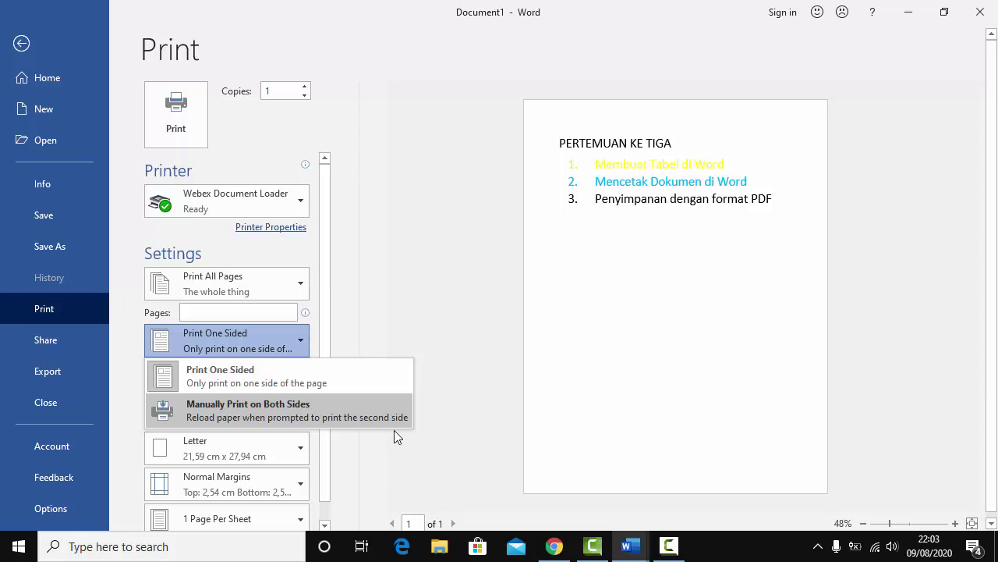
{"action": "left_click", "coordinate": [466, 365]}
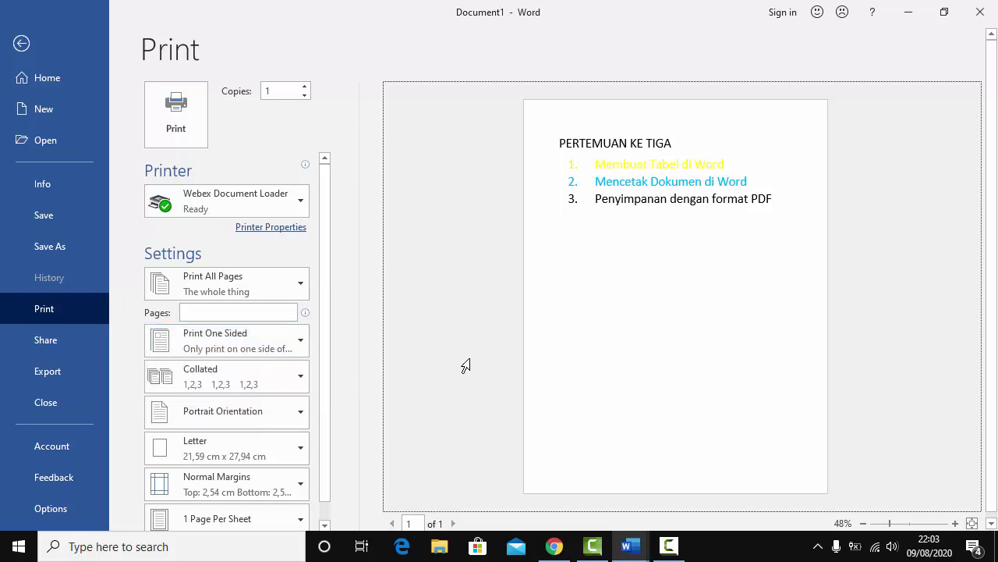
{"action": "left_click", "coordinate": [290, 376]}
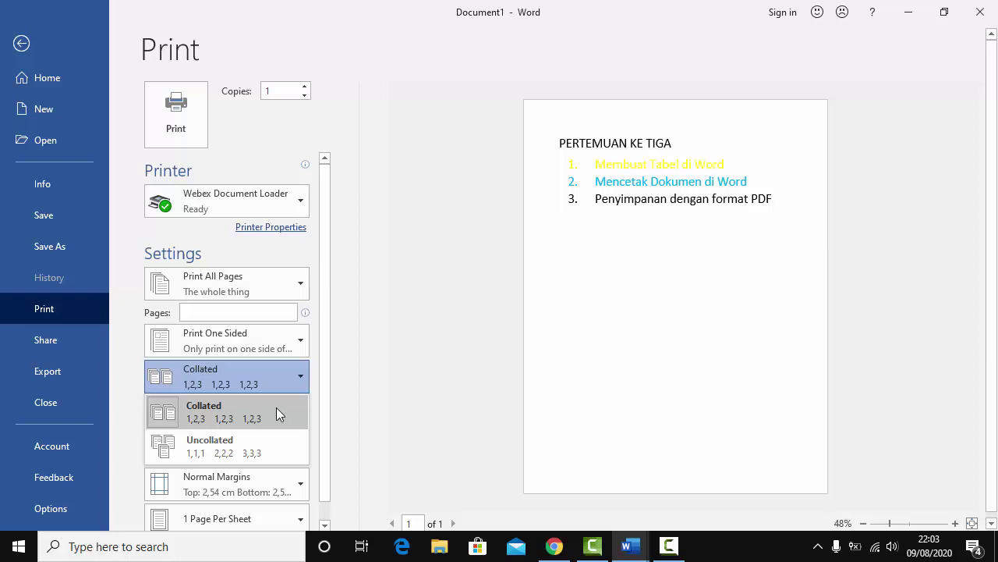
{"action": "left_click", "coordinate": [379, 404]}
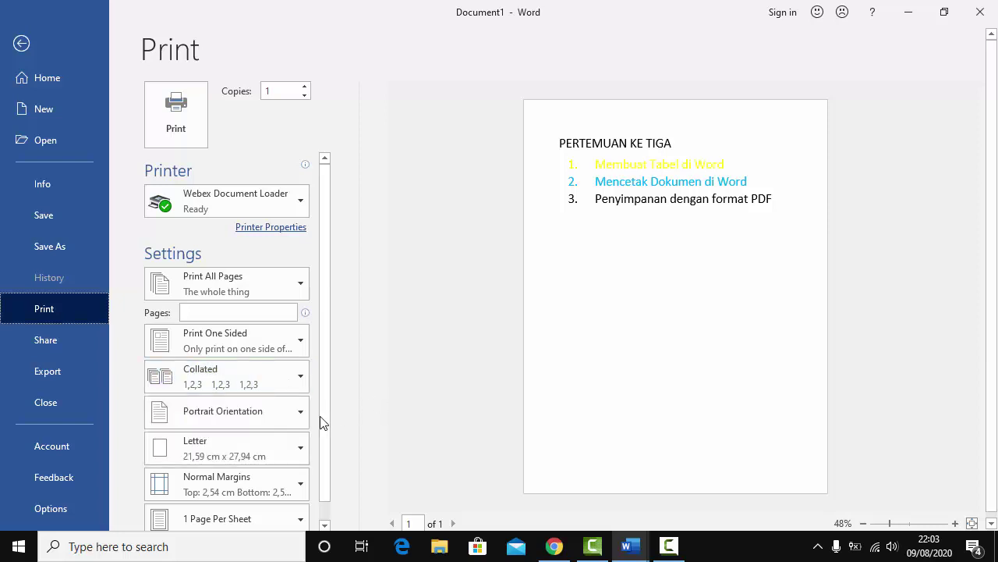
- Try Custom size as the paper size in Page Setup, check the margin settings, and cancel the dialog
{"action": "left_click", "coordinate": [292, 451]}
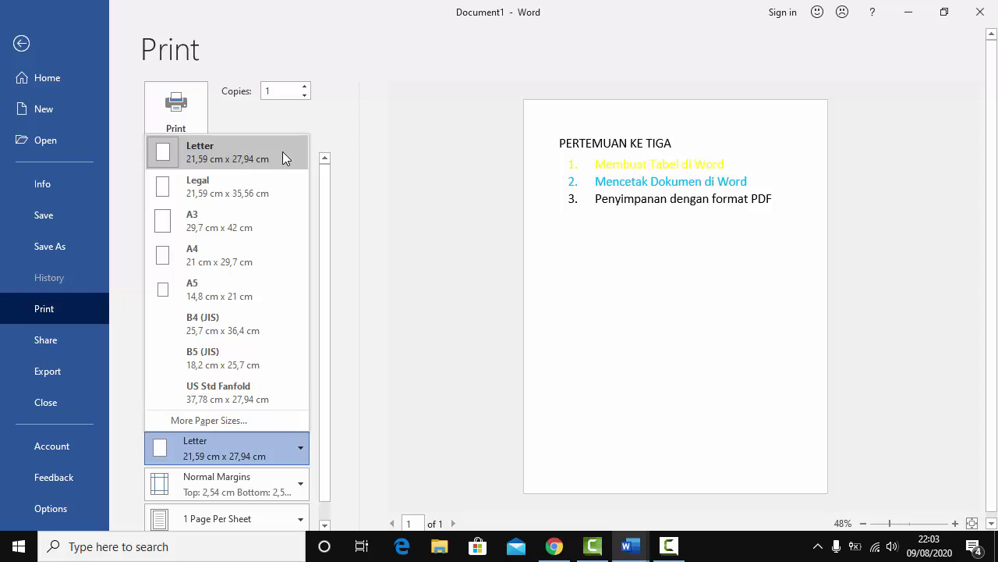
{"action": "left_click", "coordinate": [237, 420]}
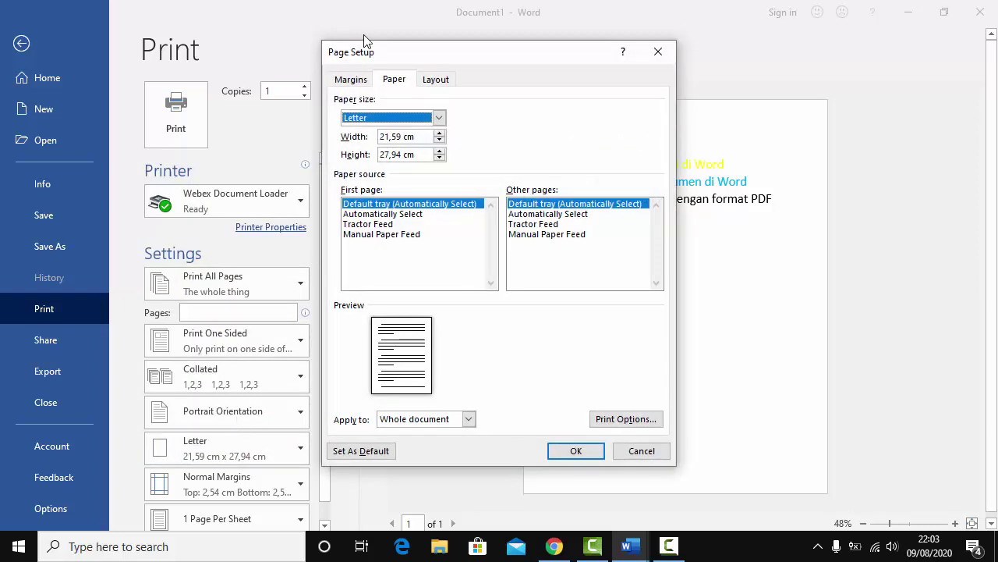
{"action": "left_click", "coordinate": [440, 118]}
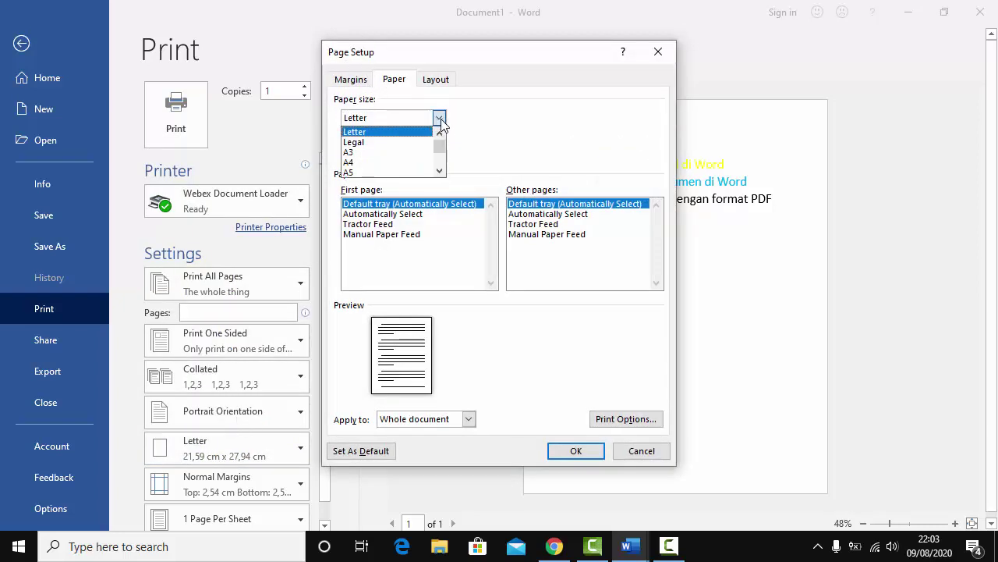
{"action": "scroll", "coordinate": [394, 153], "scroll_direction": "down", "scroll_amount": 2}
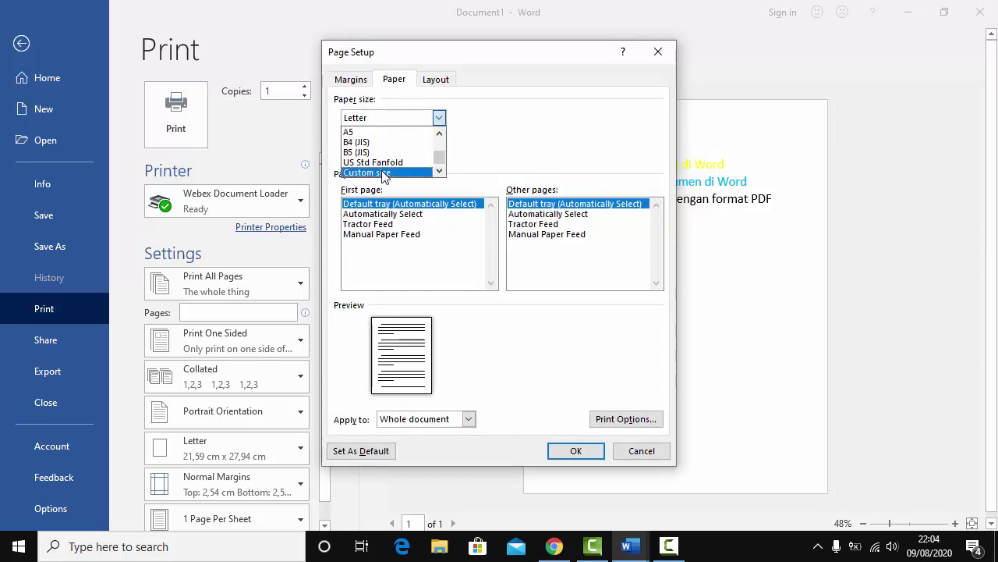
{"action": "left_click", "coordinate": [385, 172]}
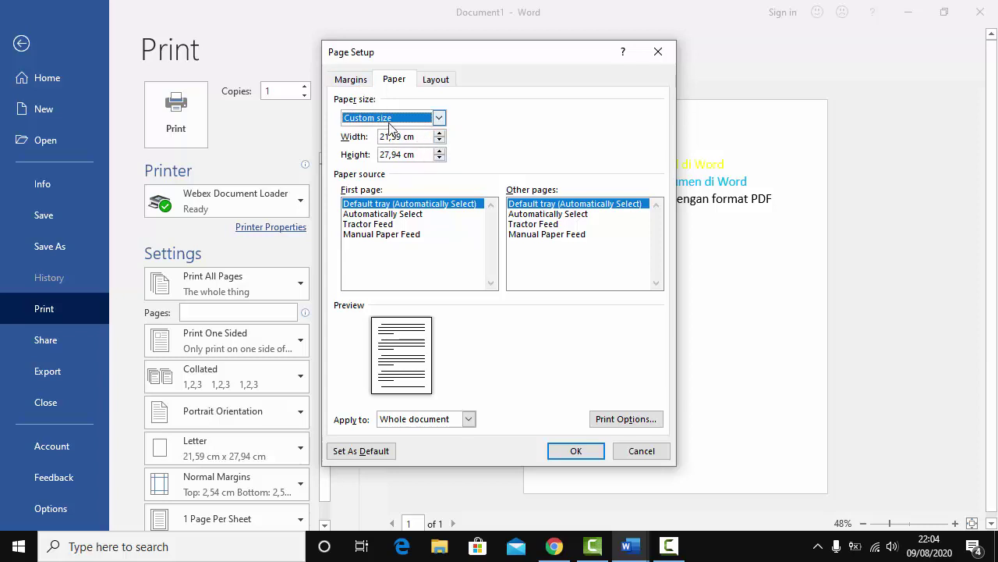
{"action": "left_click", "coordinate": [360, 84]}
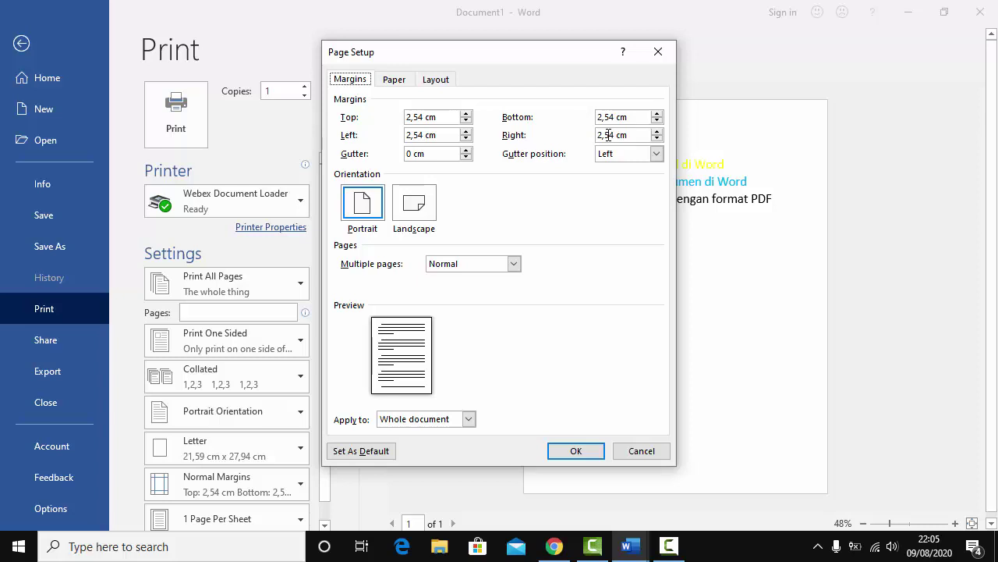
{"action": "left_click", "coordinate": [641, 451]}
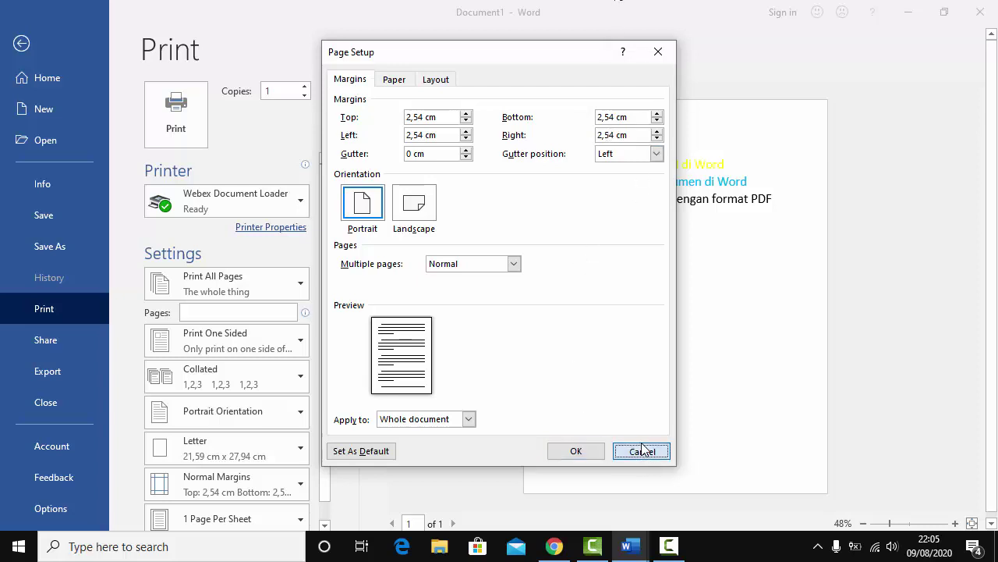
- Review the remaining print settings and return to the document
{"action": "scroll", "coordinate": [245, 430], "scroll_direction": "down", "scroll_amount": 2}
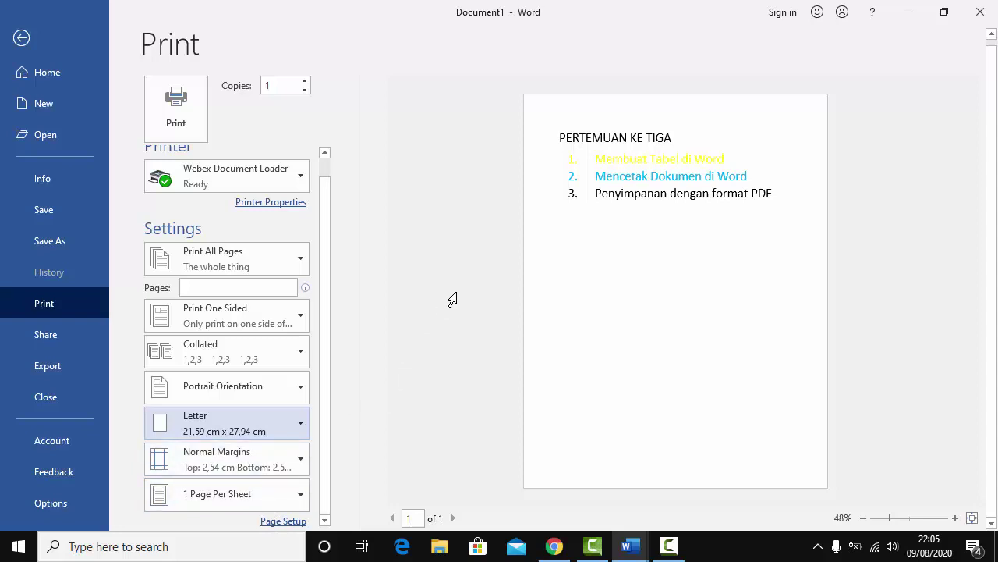
{"action": "scroll", "coordinate": [289, 325], "scroll_direction": "up", "scroll_amount": 1}
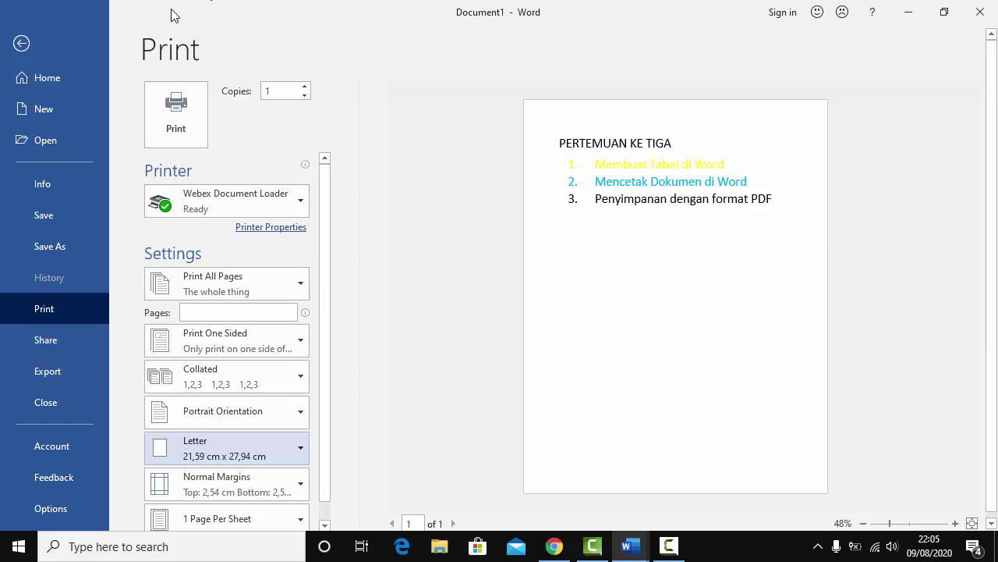
{"action": "left_click", "coordinate": [26, 46]}
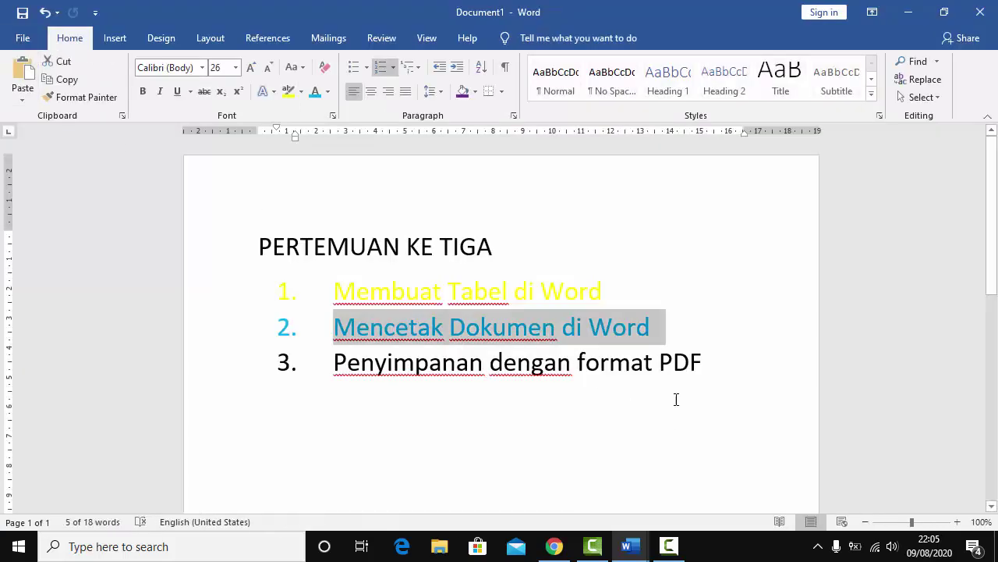
- Set the font color of the list item "Penyimpanan dengan format PDF" and of the list numbers to red
{"action": "left_click", "coordinate": [644, 362]}
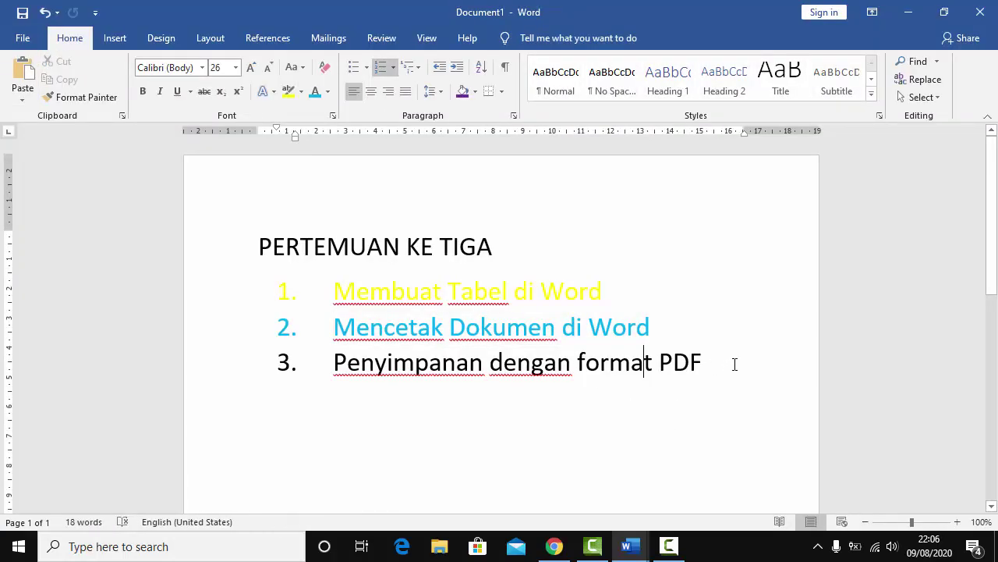
{"action": "left_click_drag", "start_coordinate": [733, 363], "coordinate": [307, 379]}
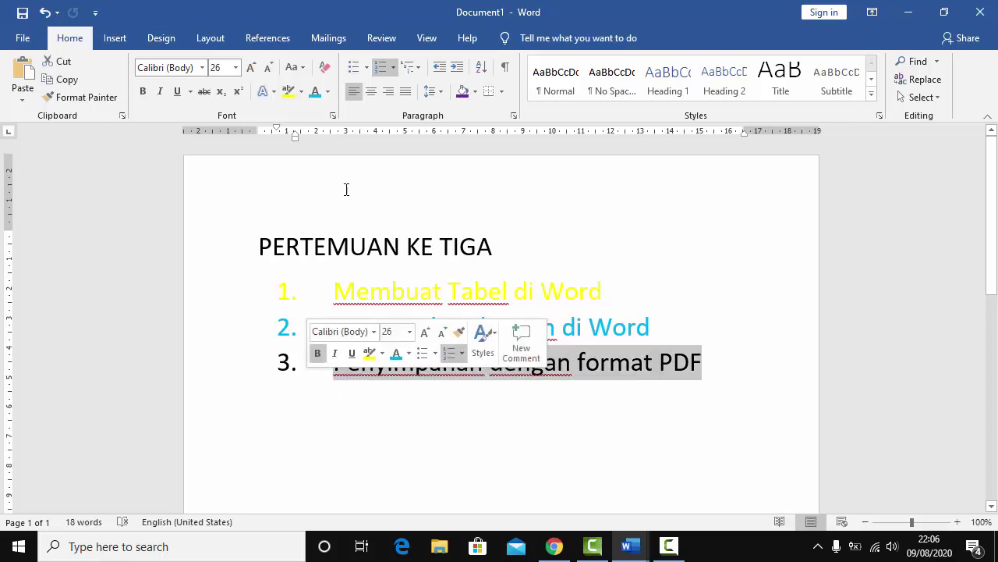
{"action": "left_click", "coordinate": [330, 92]}
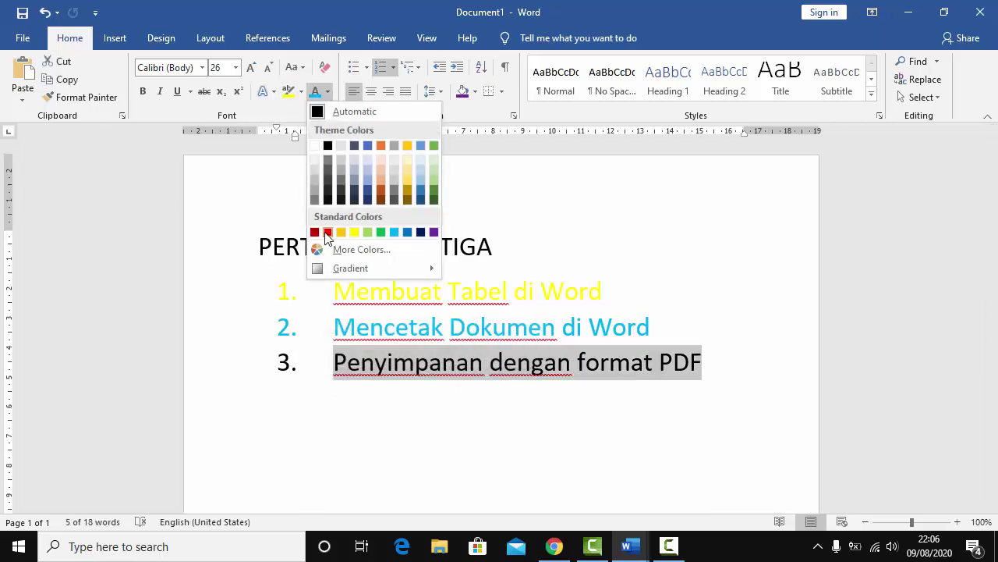
{"action": "left_click", "coordinate": [320, 231]}
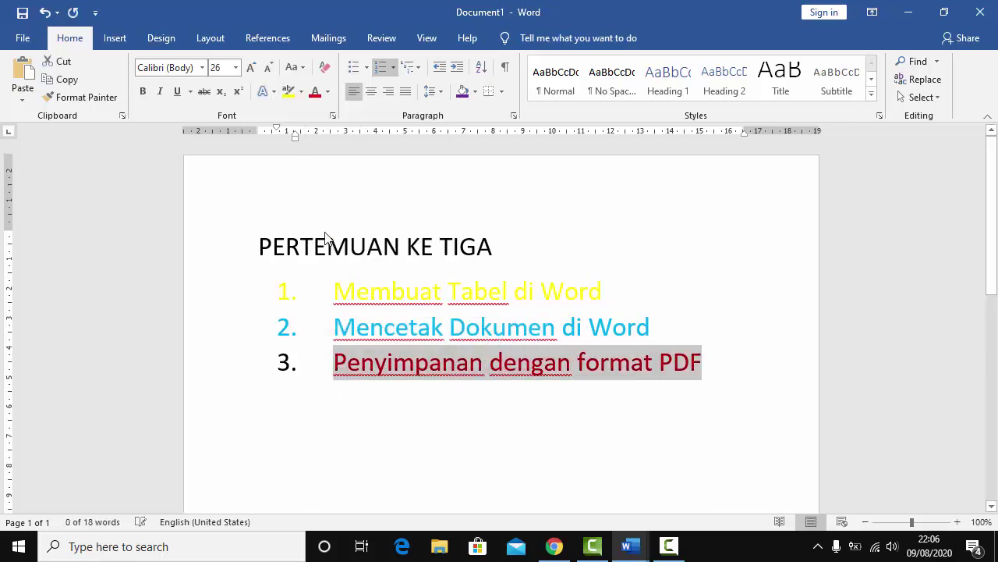
{"action": "left_click", "coordinate": [284, 363]}
{"action": "left_click", "coordinate": [315, 93]}
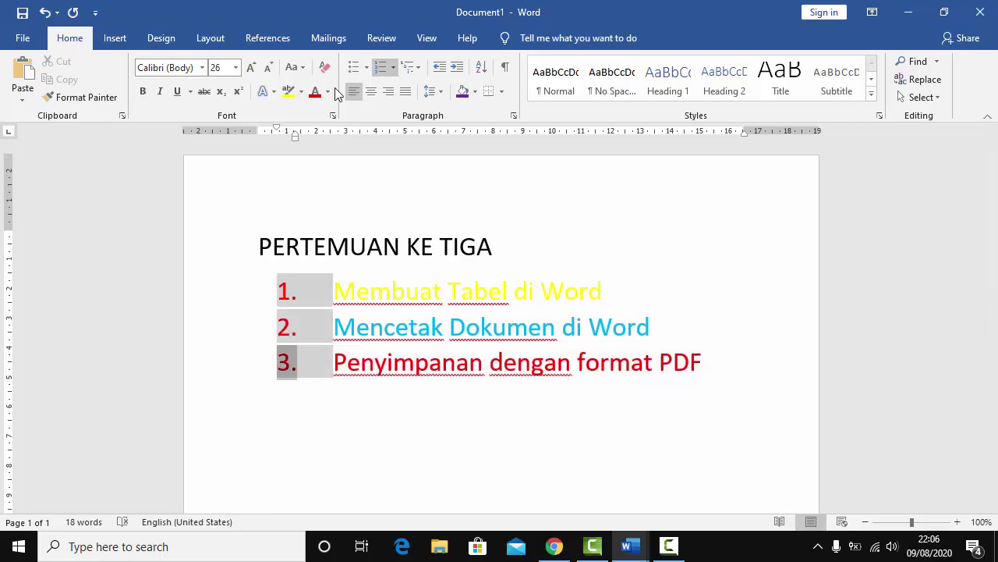
- Undo the recent font color changes in the numbered list and redo them
{"action": "key", "text": "ctrl+z"}
{"action": "key", "text": "ctrl+z"}
{"action": "key", "text": "ctrl+z"}
{"action": "key", "text": "ctrl+z"}
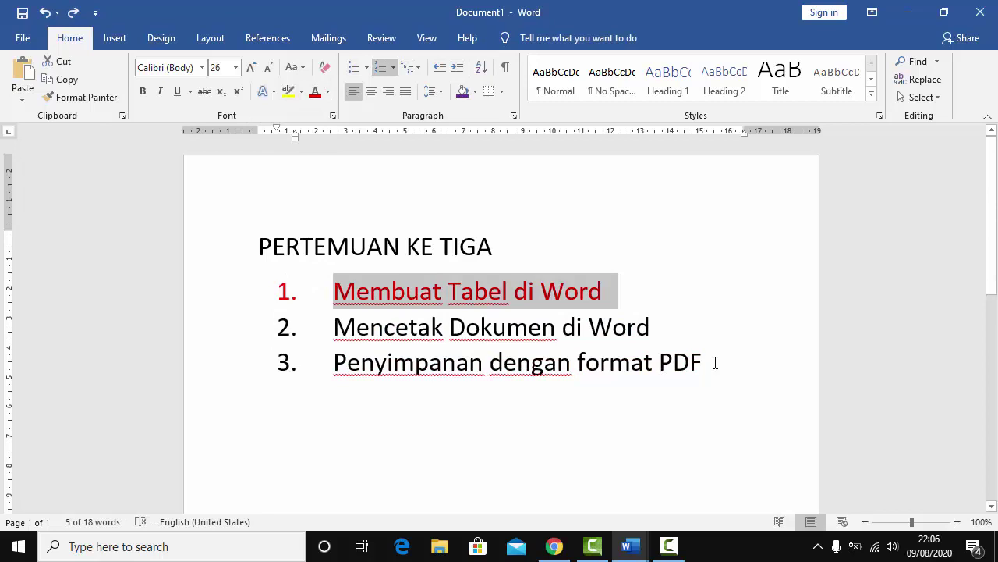
{"action": "key", "text": "ctrl+y"}
{"action": "key", "text": "ctrl+y"}
{"action": "key", "text": "ctrl+y"}
{"action": "key", "text": "ctrl+y"}
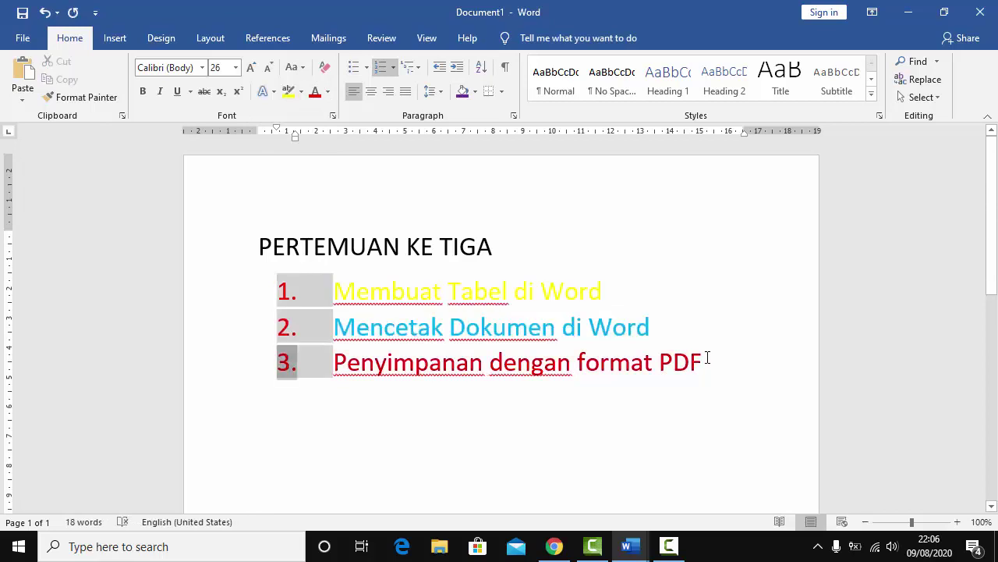
{"action": "left_click", "coordinate": [707, 357]}
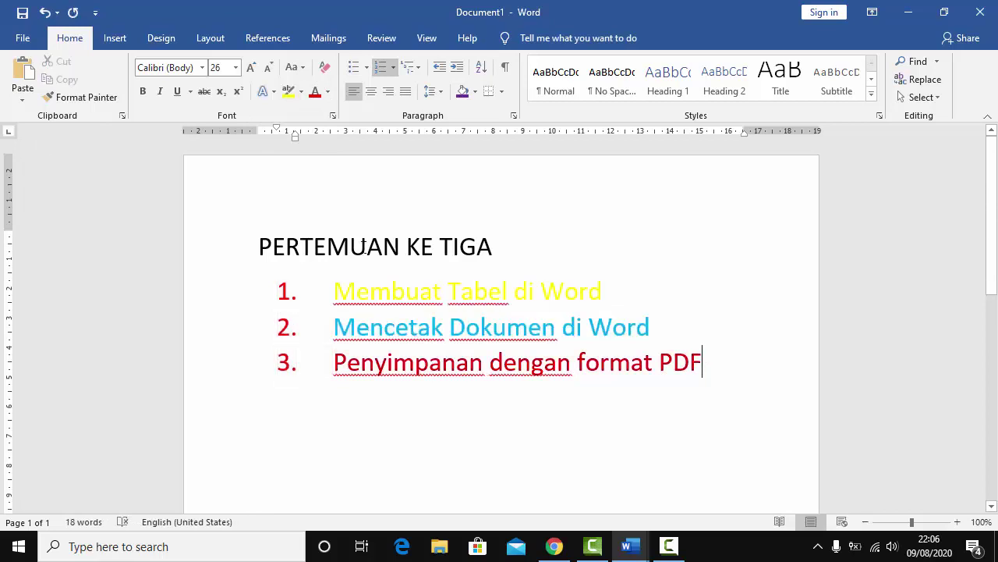
- Start exporting the document as a PDF/XPS document
{"action": "left_click", "coordinate": [28, 43]}
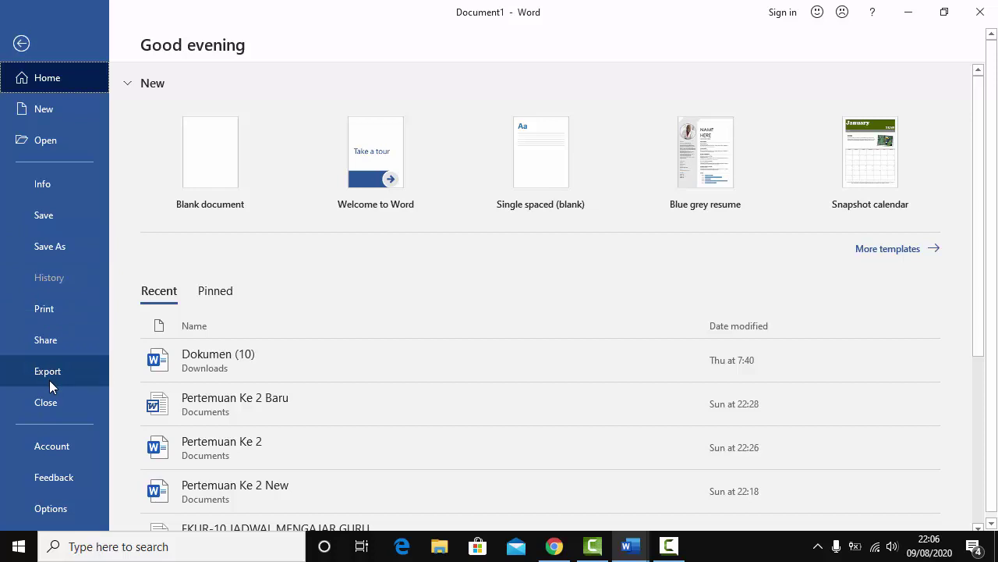
{"action": "left_click", "coordinate": [21, 44]}
{"action": "left_click", "coordinate": [23, 39]}
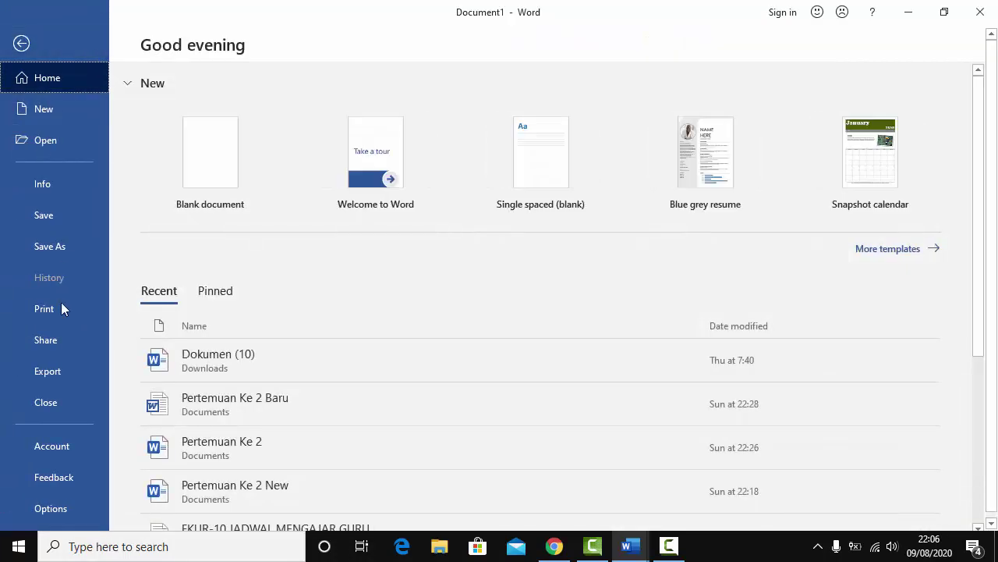
{"action": "left_click", "coordinate": [51, 375]}
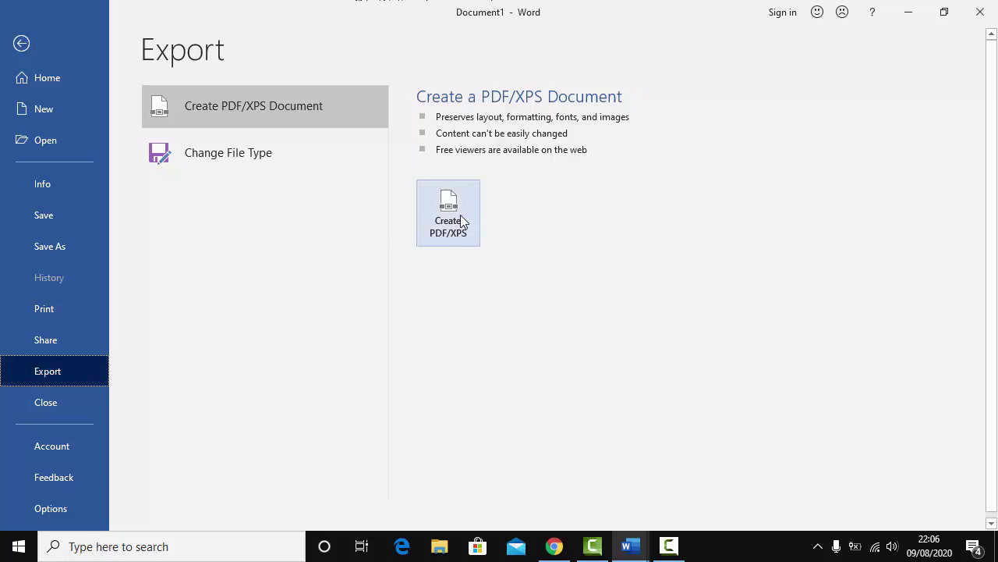
{"action": "key", "text": "Escape"}
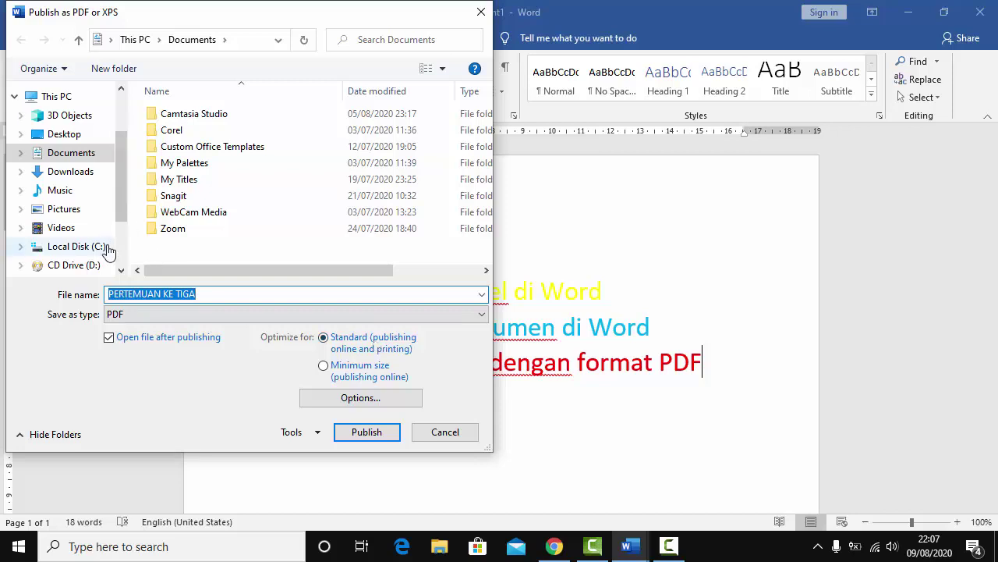
- Publish the document as a PDF named PERTEMUAN KE TIGA in the Documents folder
{"action": "scroll", "coordinate": [122, 169], "scroll_direction": "down", "scroll_amount": 1}
{"action": "scroll", "coordinate": [116, 141], "scroll_direction": "up", "scroll_amount": 2}
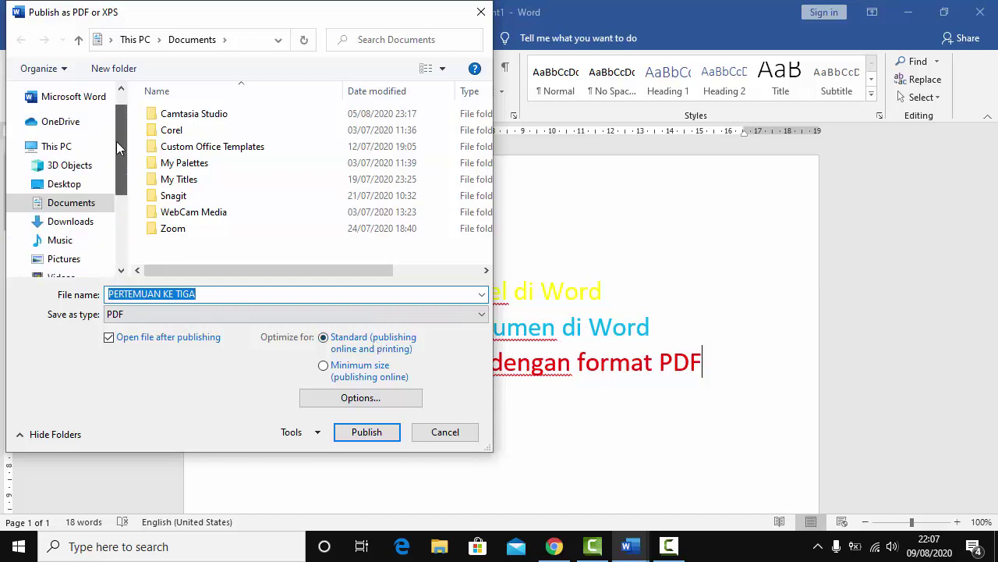
{"action": "left_click", "coordinate": [88, 207]}
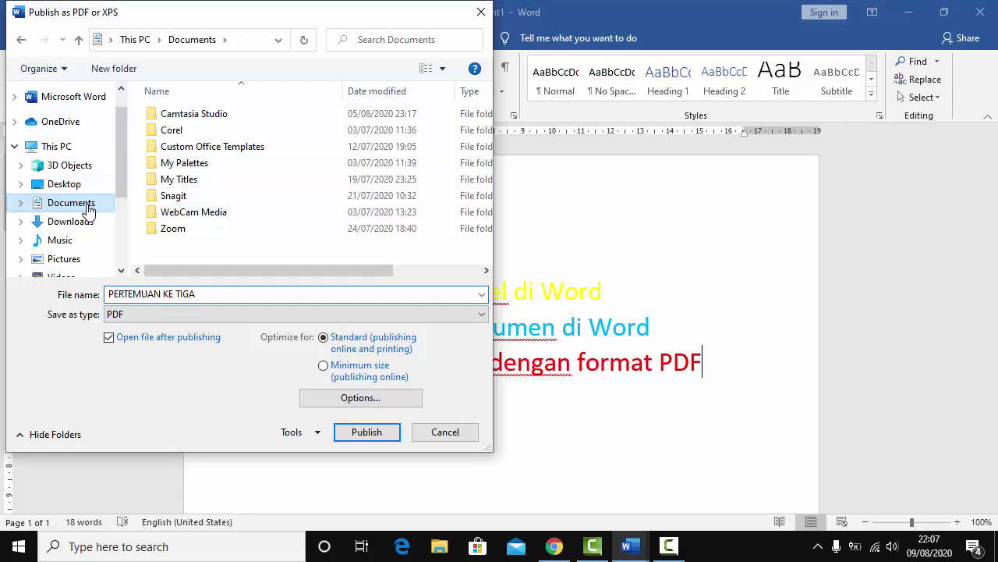
{"action": "left_click", "coordinate": [225, 294]}
{"action": "left_click", "coordinate": [226, 294]}
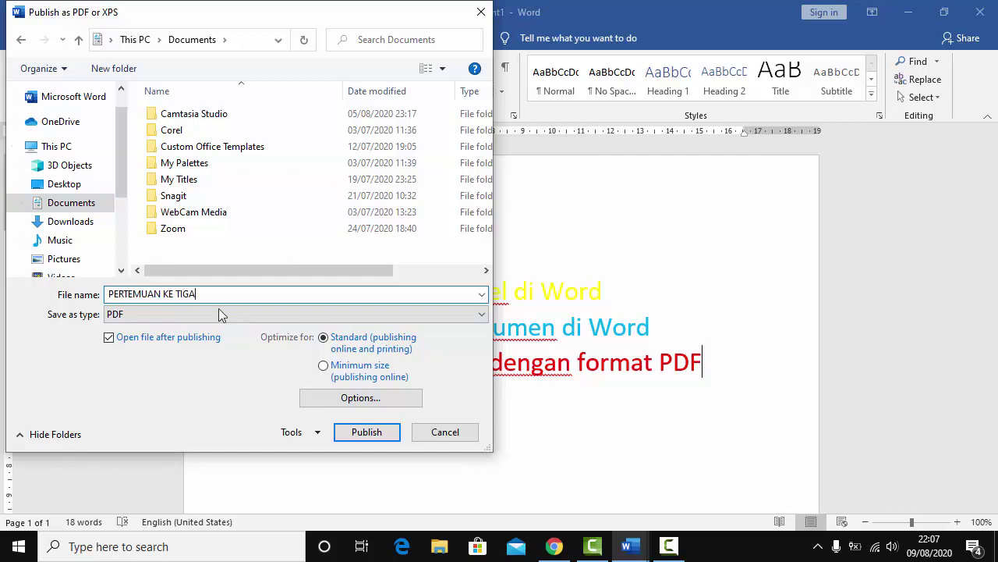
{"action": "left_click", "coordinate": [367, 433]}
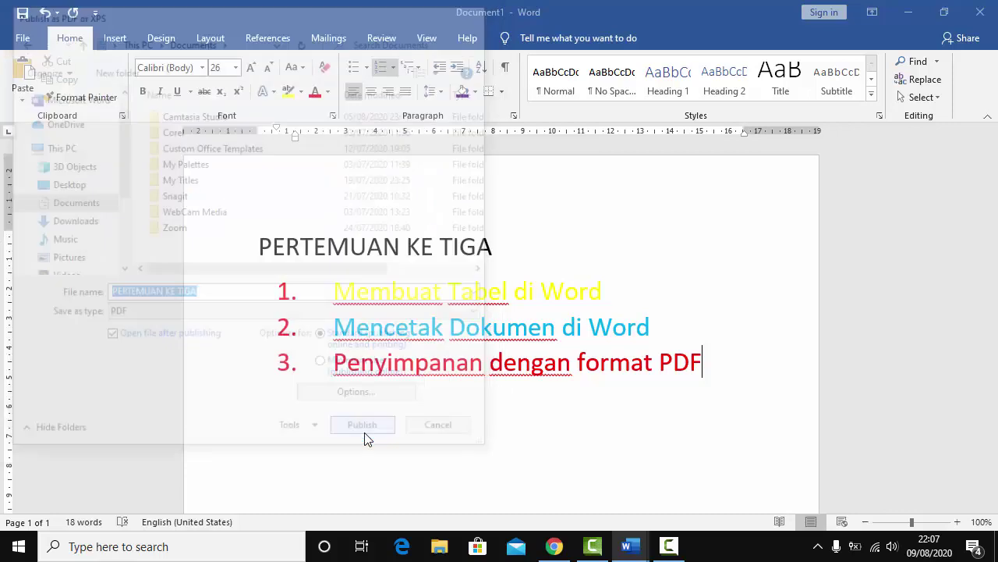